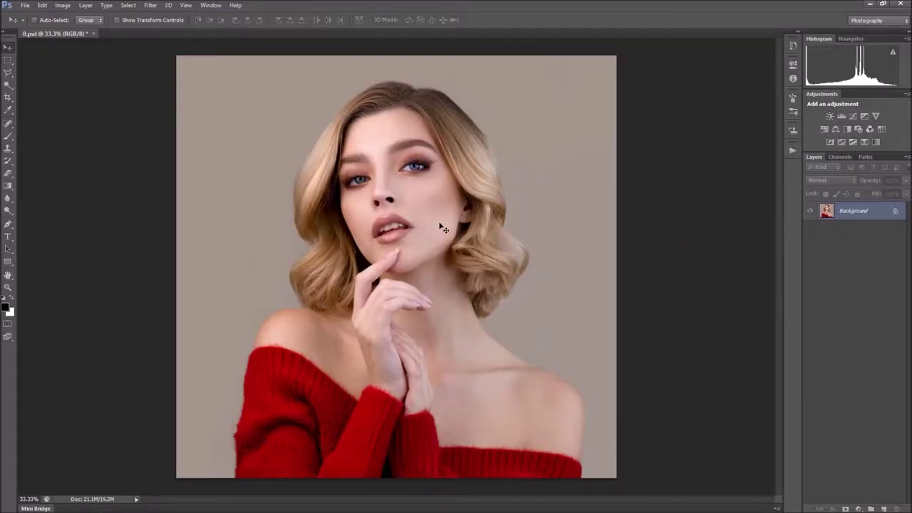
Step: Load the three patterns from Pattern.pat into the pattern presets using the Preset Manager
left_click(42, 5)
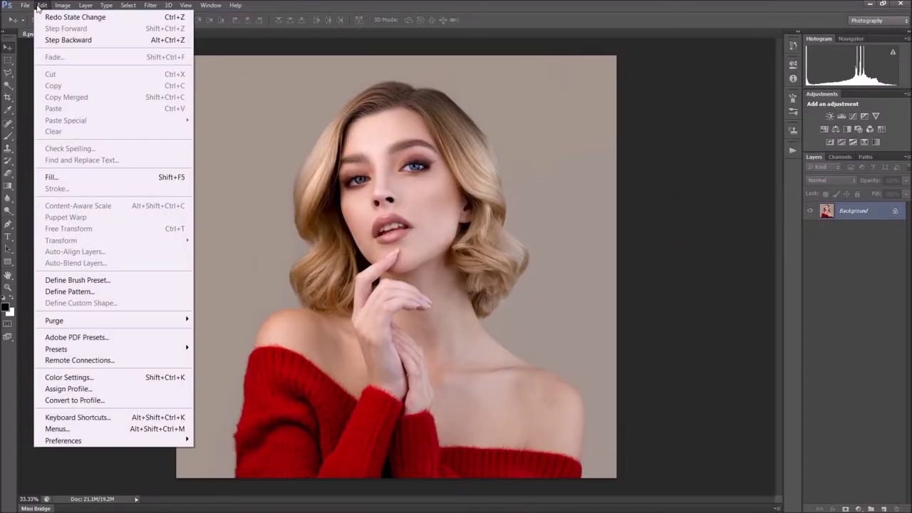
mouse_move(56, 349)
left_click(245, 350)
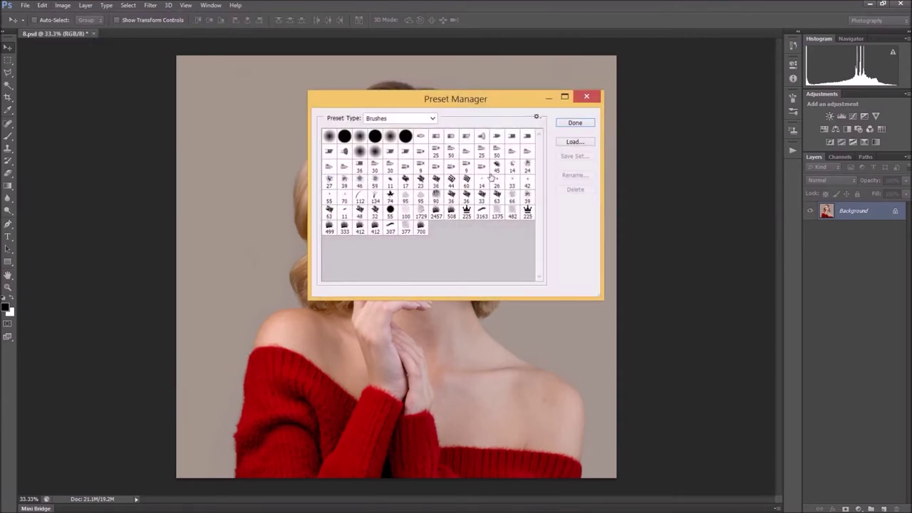
left_click(432, 119)
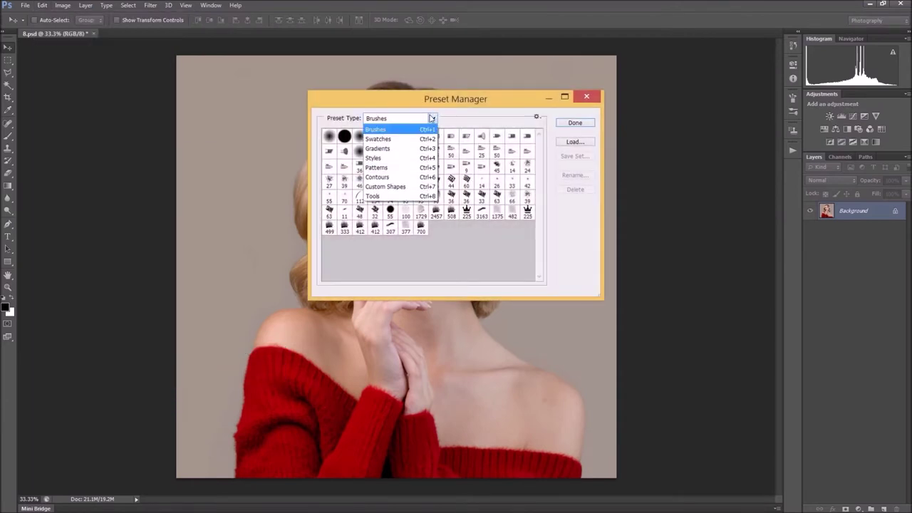
left_click(390, 167)
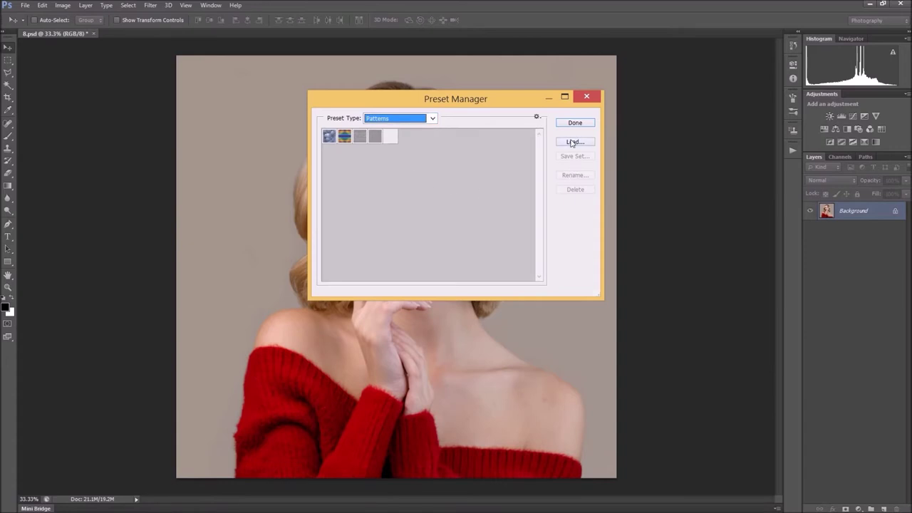
left_click(573, 143)
left_click(294, 164)
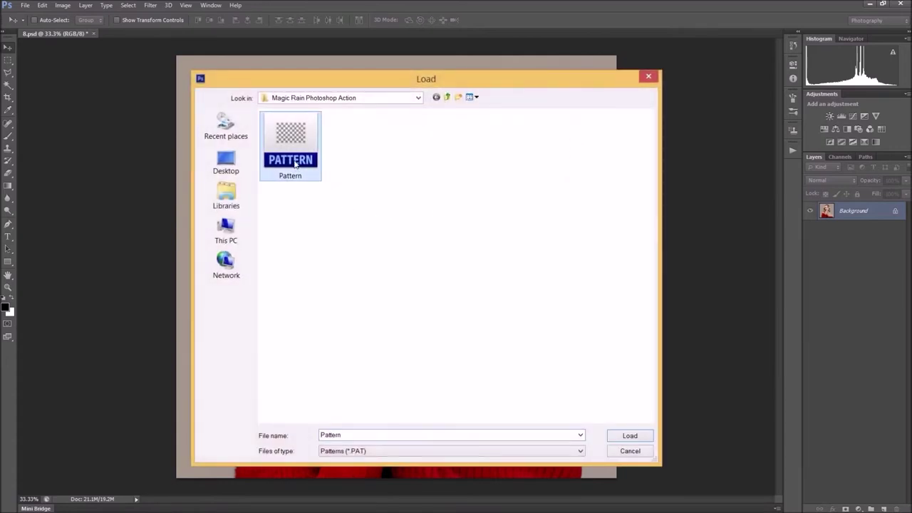
left_click(619, 435)
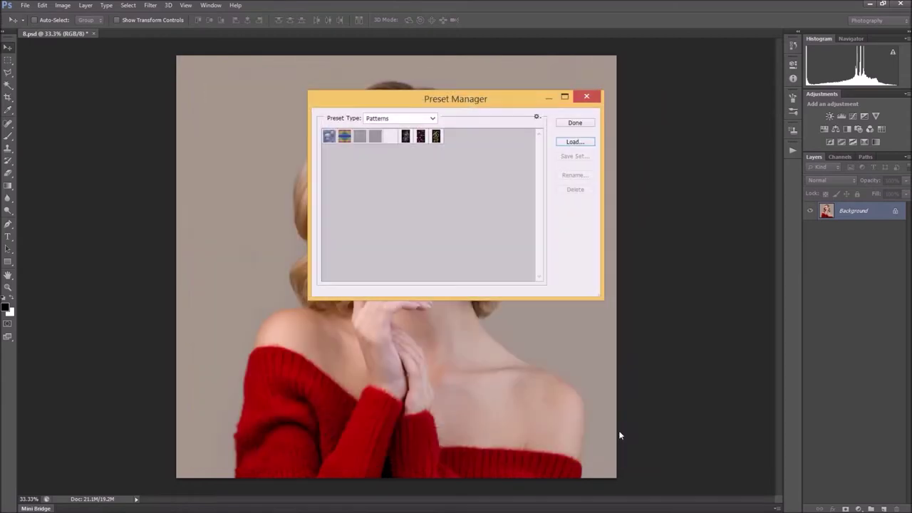
left_click(570, 124)
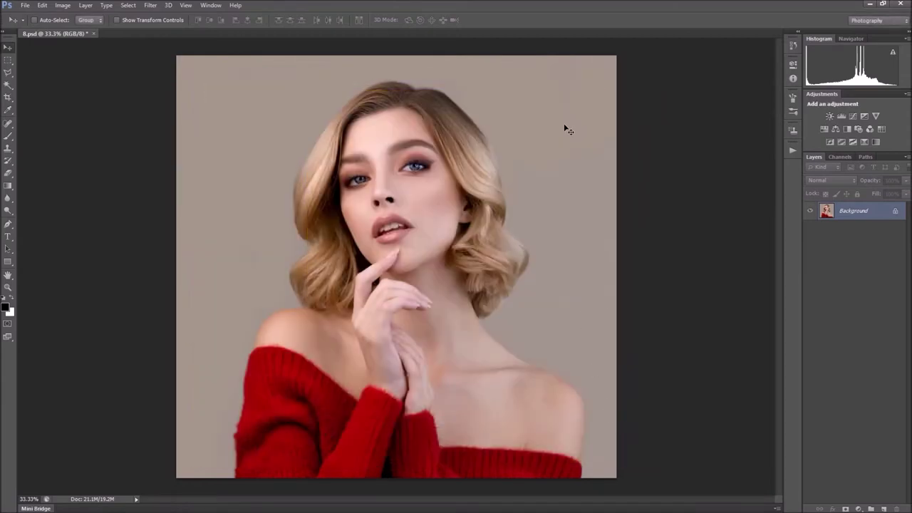
left_click(43, 6)
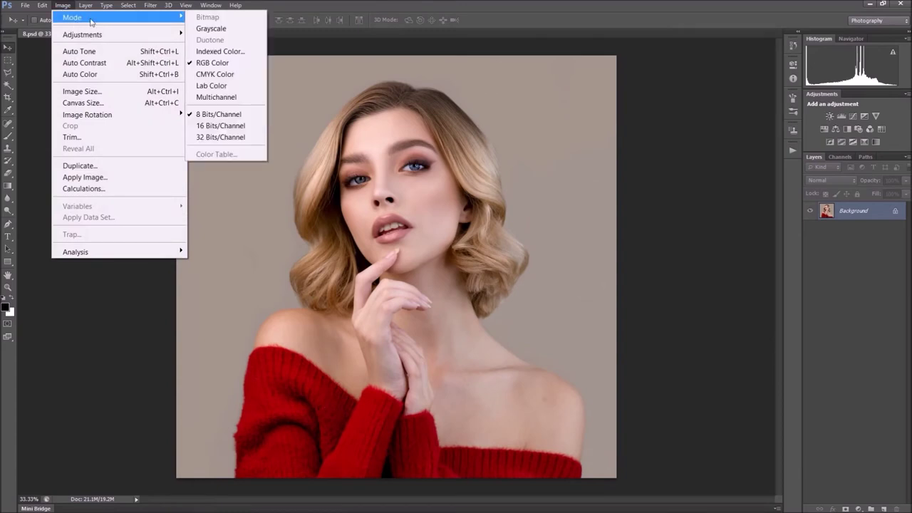
mouse_move(72, 17)
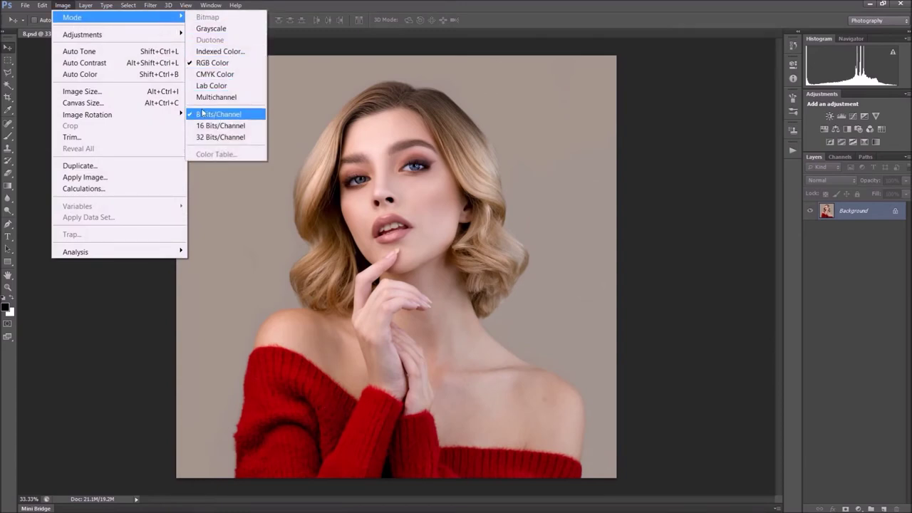
left_click(125, 93)
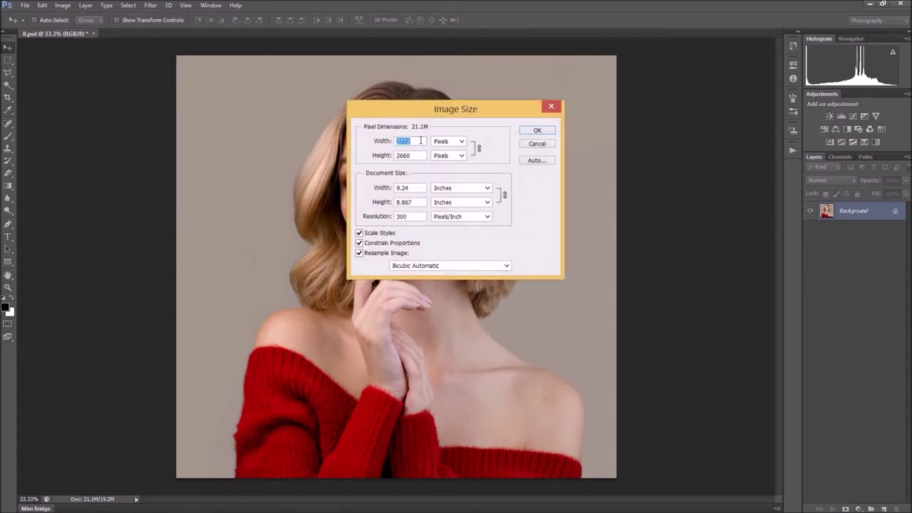
left_click(551, 106)
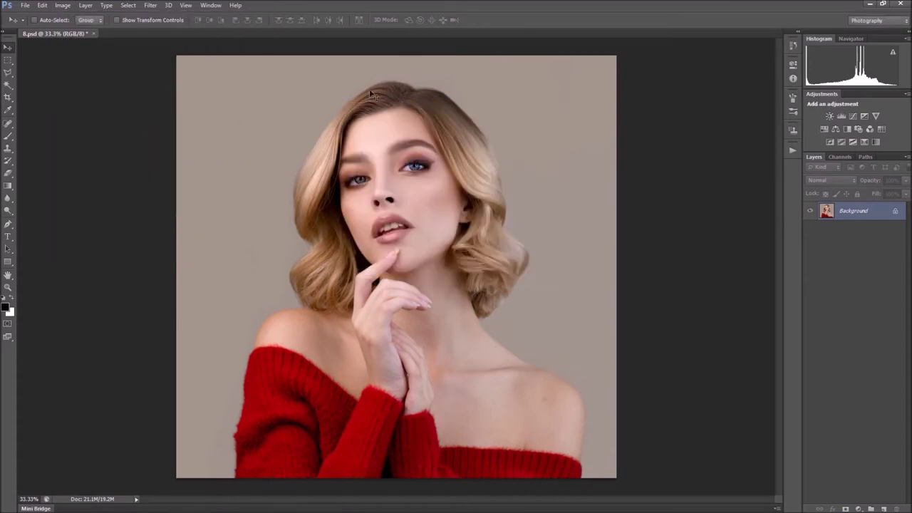
Step: Show the Actions panel, load Magic Rain Photoshop Action.atn and select its PLAY action
left_click(211, 5)
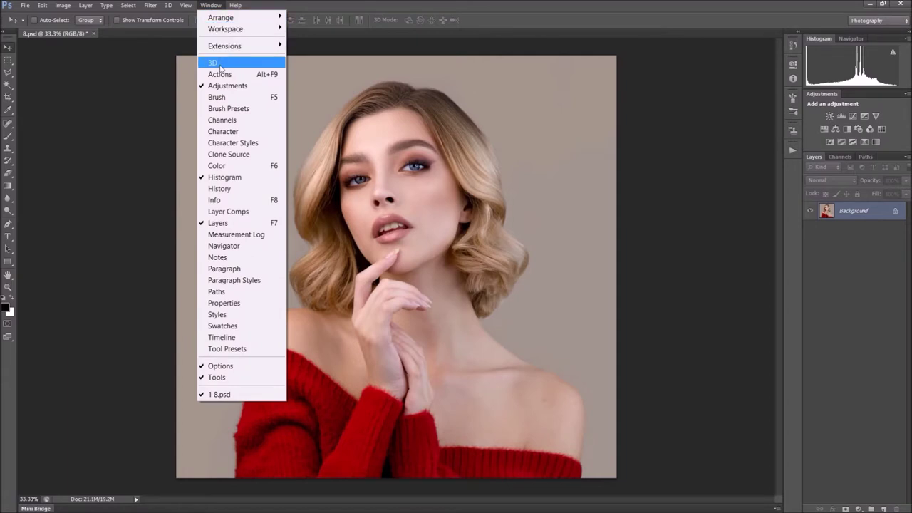
left_click(239, 75)
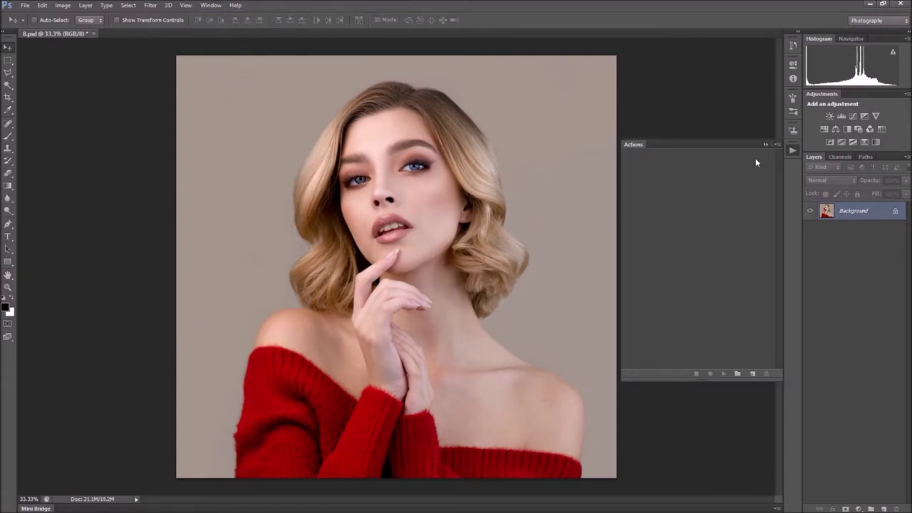
left_click(777, 145)
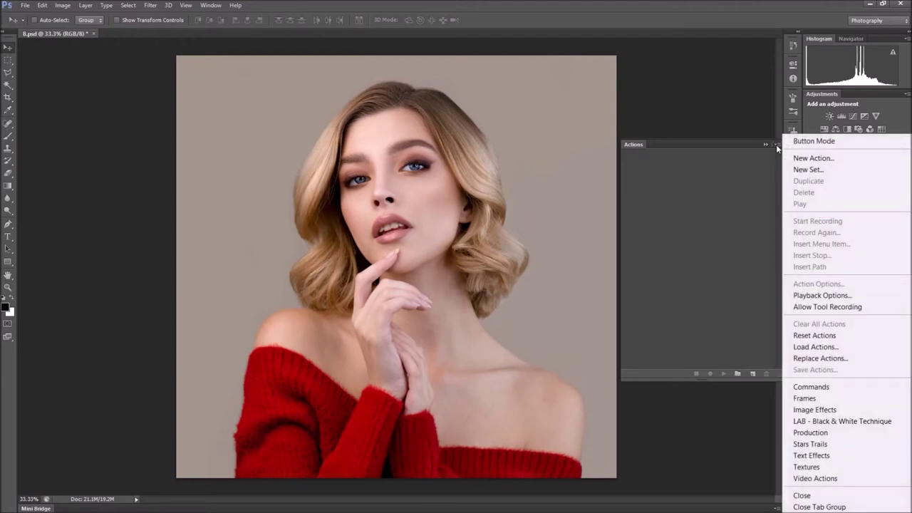
left_click(837, 347)
left_click(307, 178)
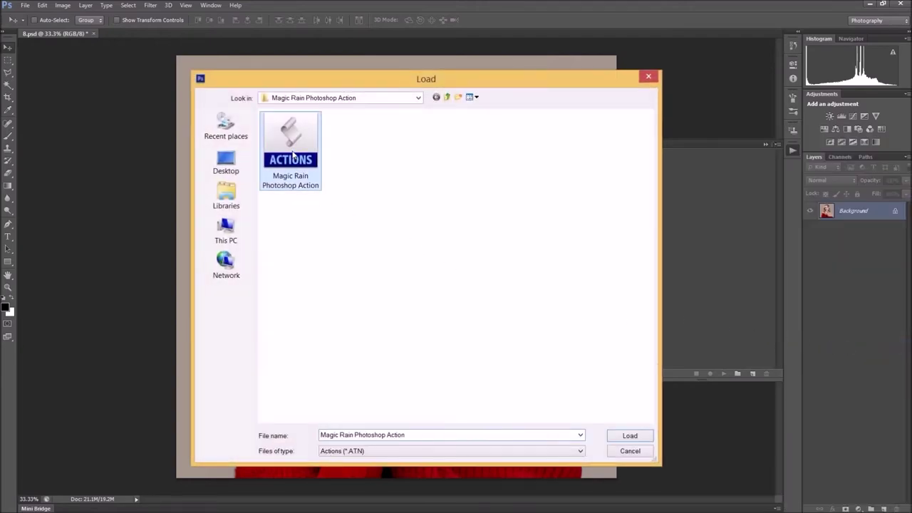
left_click(613, 436)
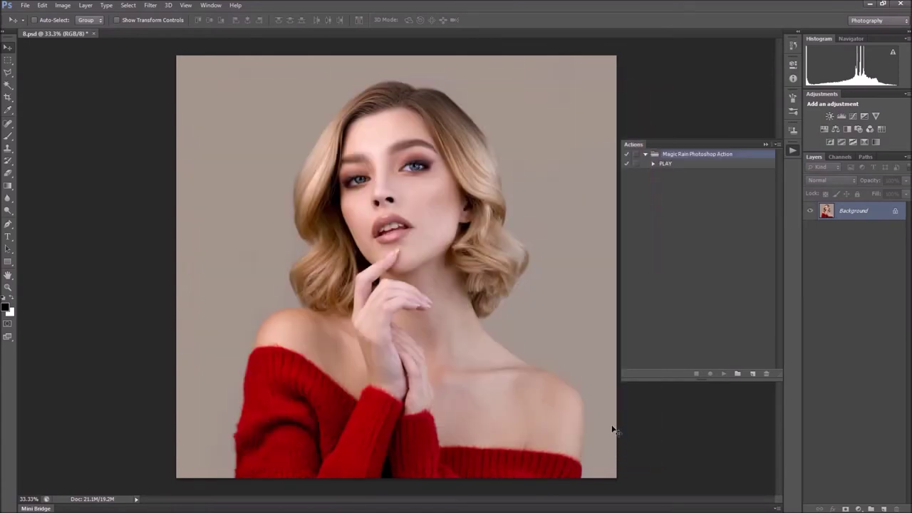
left_click(680, 164)
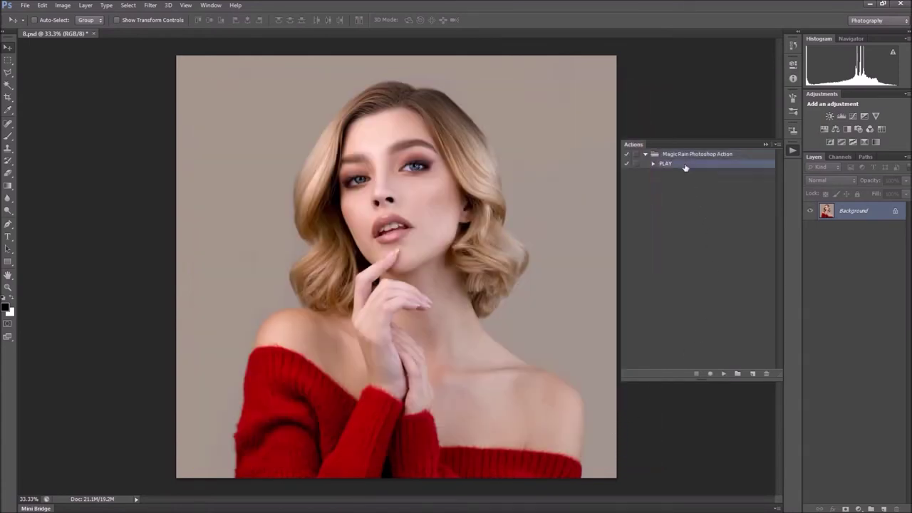
Step: Set the Layers panel options to small thumbnails of the entire document
left_click(908, 157)
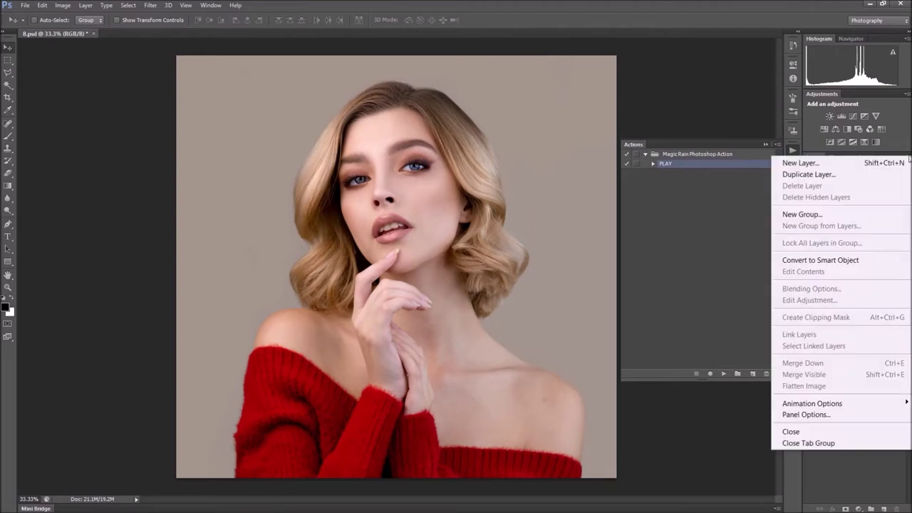
left_click(836, 418)
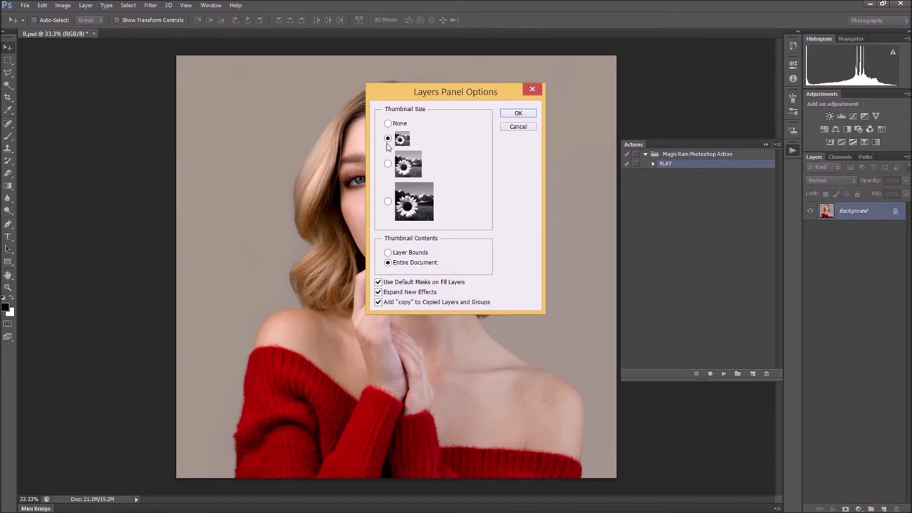
left_click(522, 115)
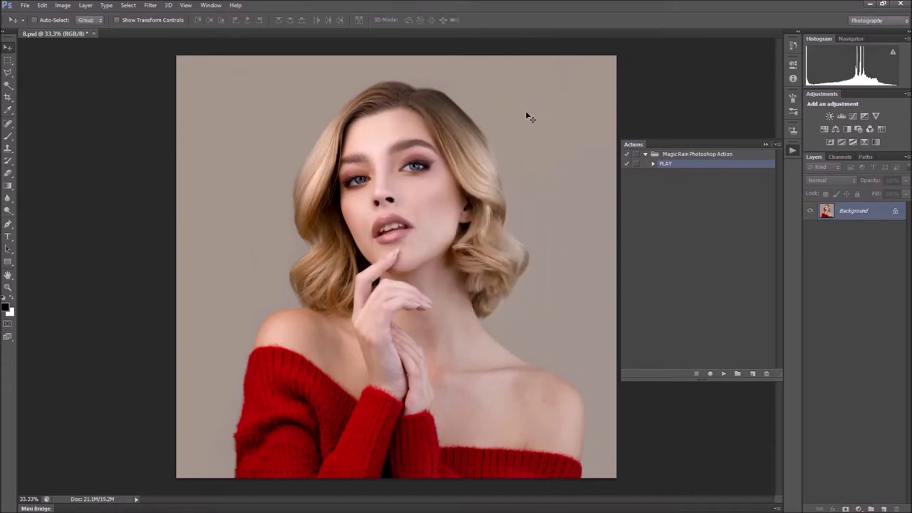
left_click(86, 5)
mouse_move(94, 17)
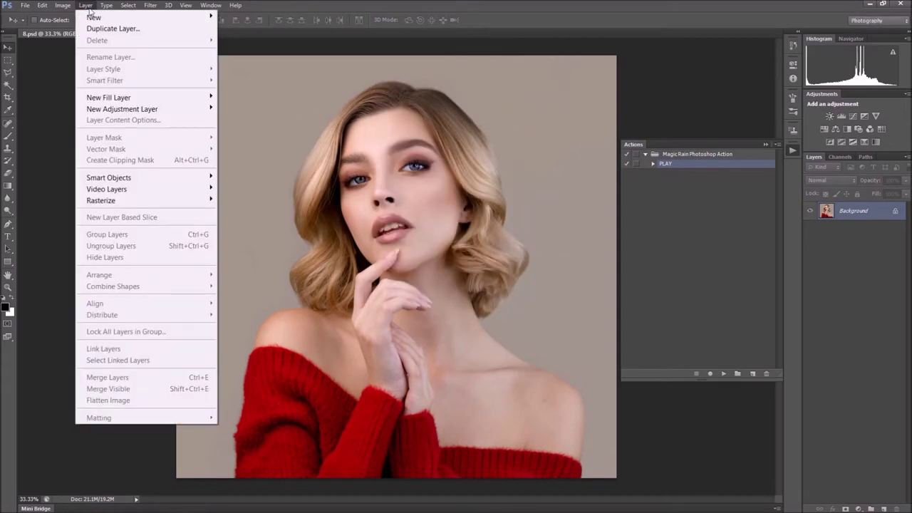
Step: Add a new empty layer named denis154 above the Background layer
left_click(260, 19)
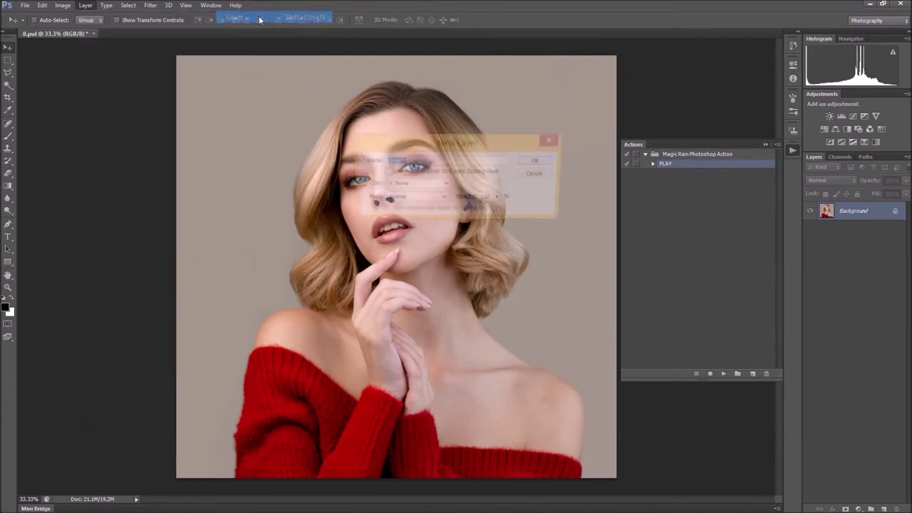
type("denis154")
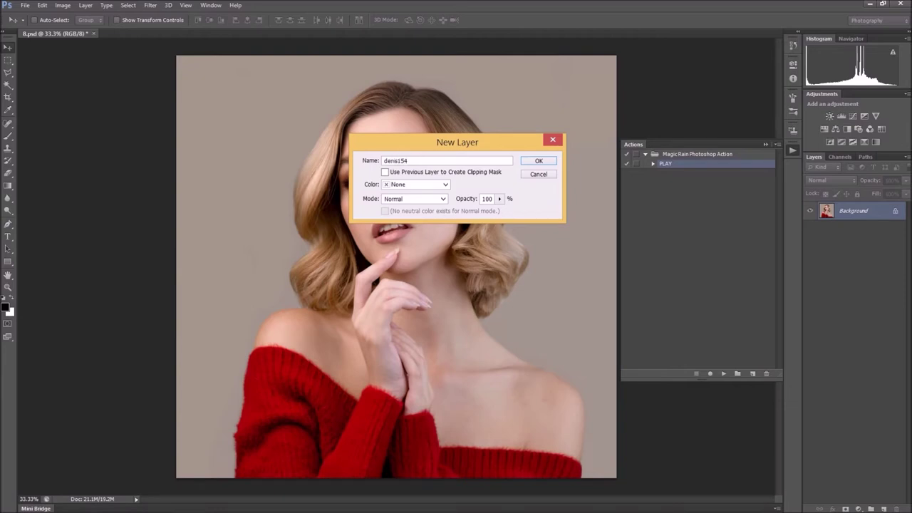
left_click(533, 162)
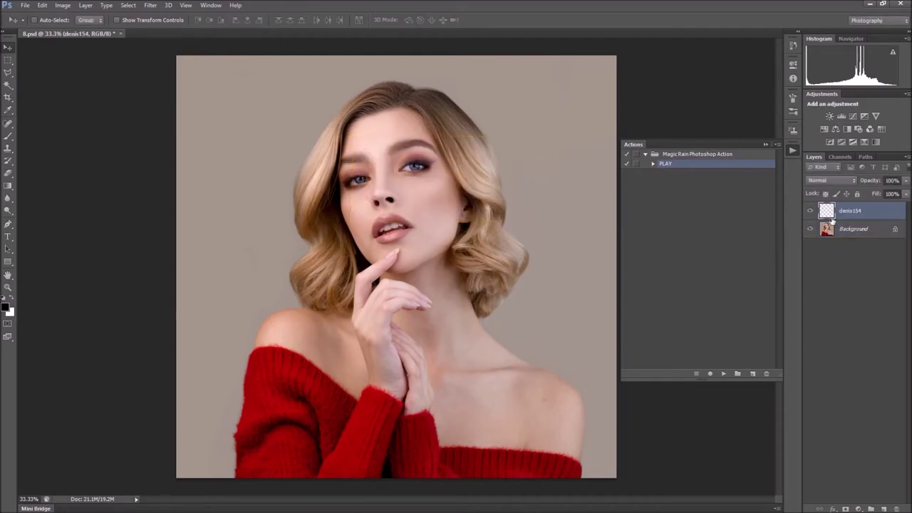
left_click(8, 136)
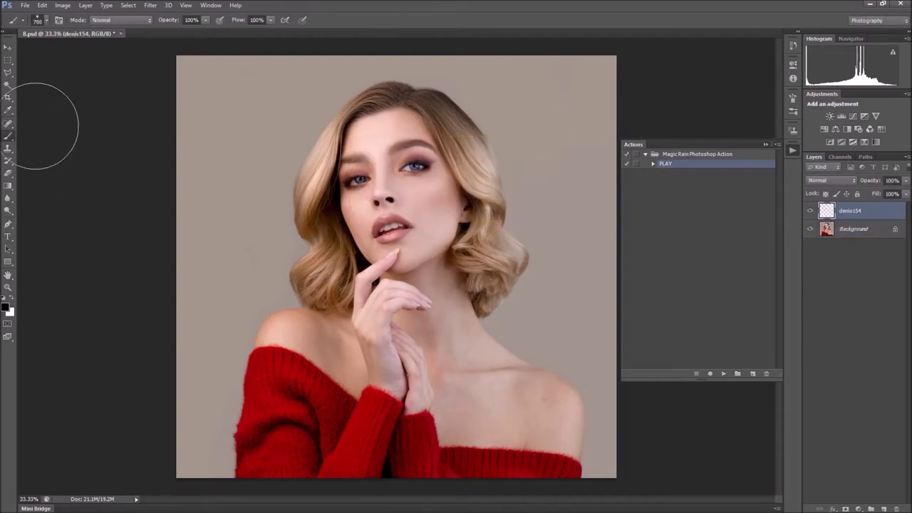
Step: Set up a hard round 160 px brush with pure red as the painting colour
left_click(46, 23)
left_click(32, 97)
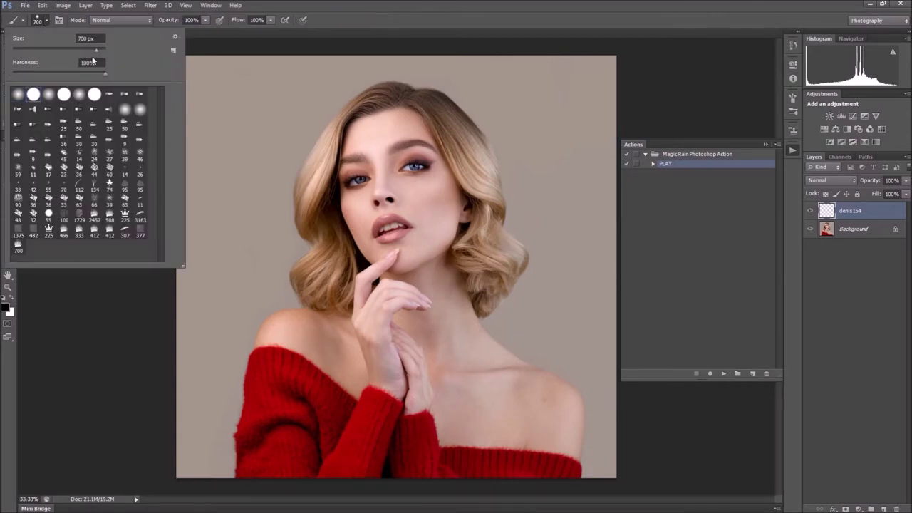
type("160")
key("Return")
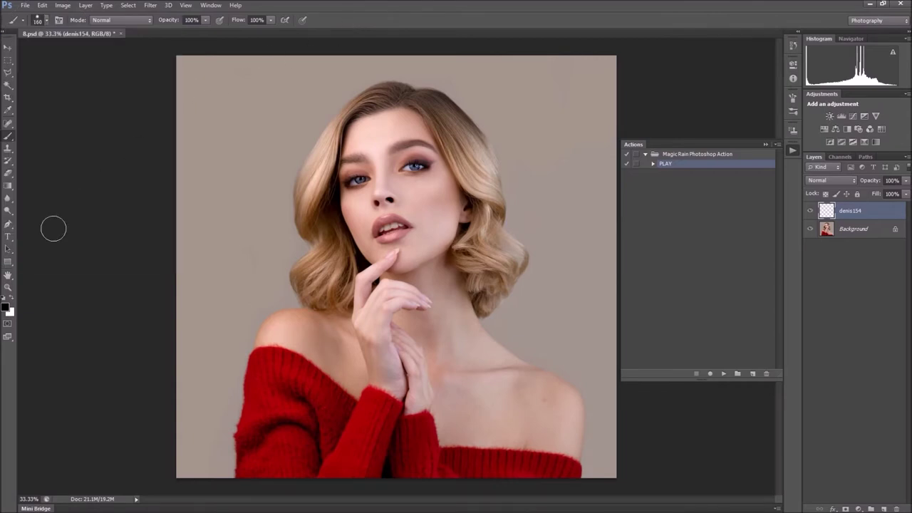
left_click(7, 306)
left_click(634, 161)
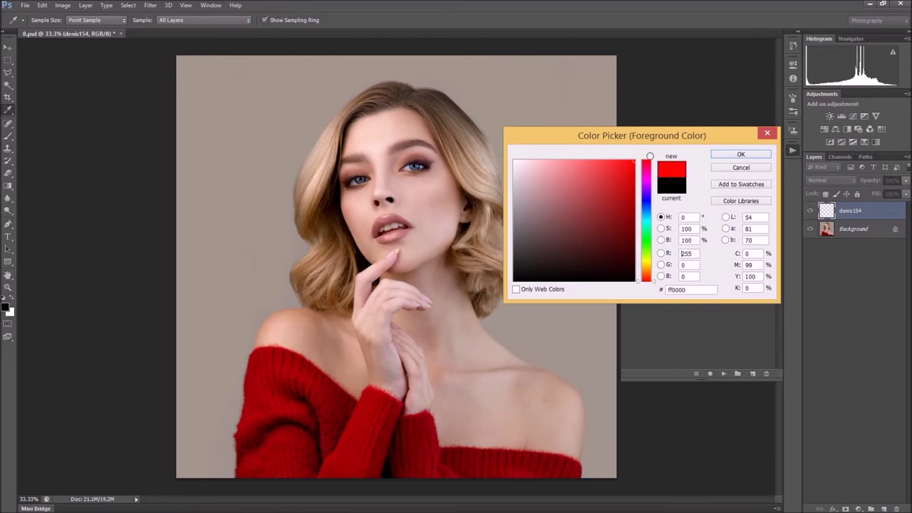
left_click(727, 155)
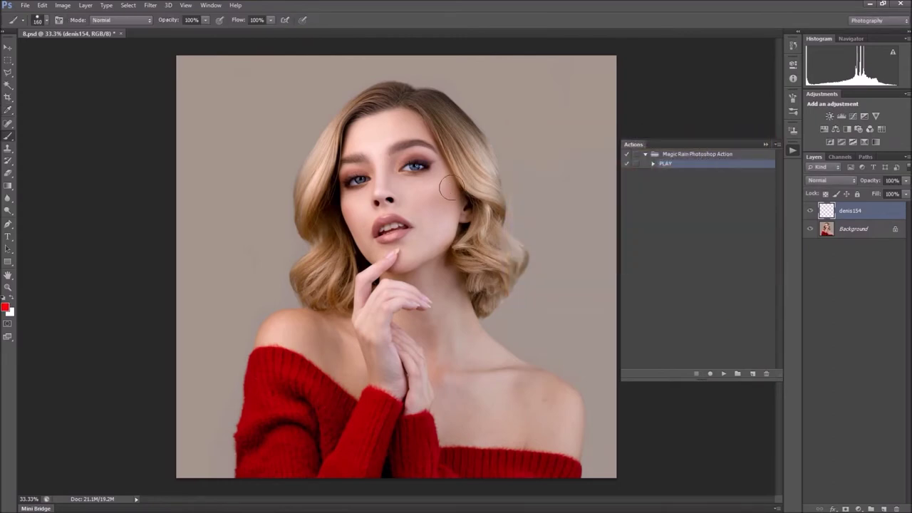
Step: Paint the figure solid red on denis154, then hide that layer to view the photo
left_click_drag(313, 289, 314, 270)
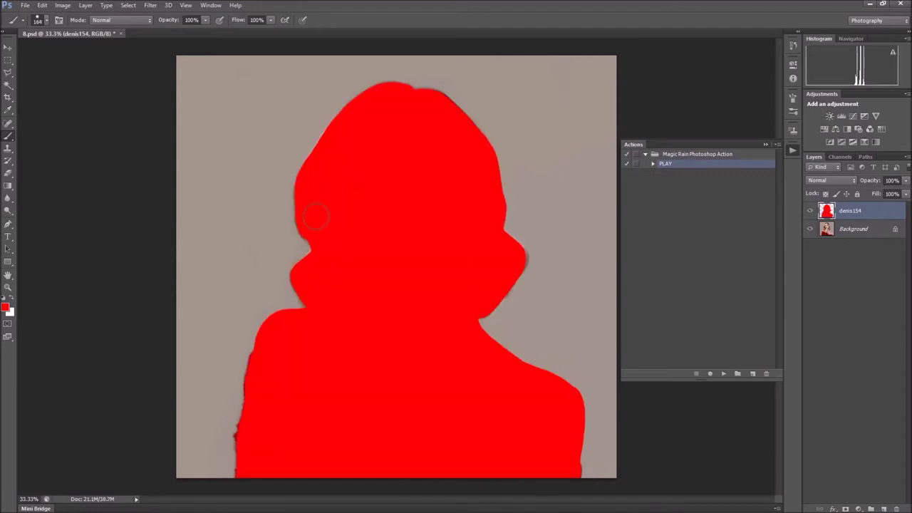
left_click(8, 49)
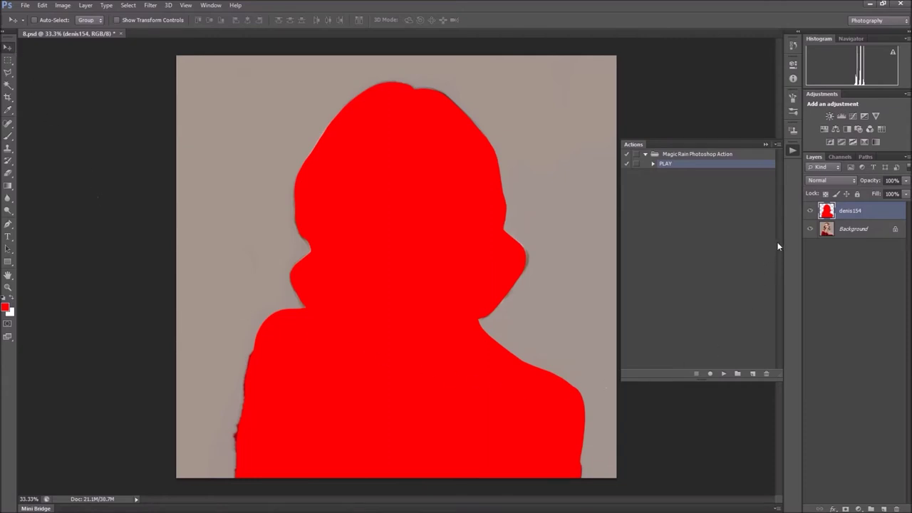
left_click(810, 211)
left_click(809, 211)
left_click(810, 211)
left_click(810, 211)
double_click(881, 235)
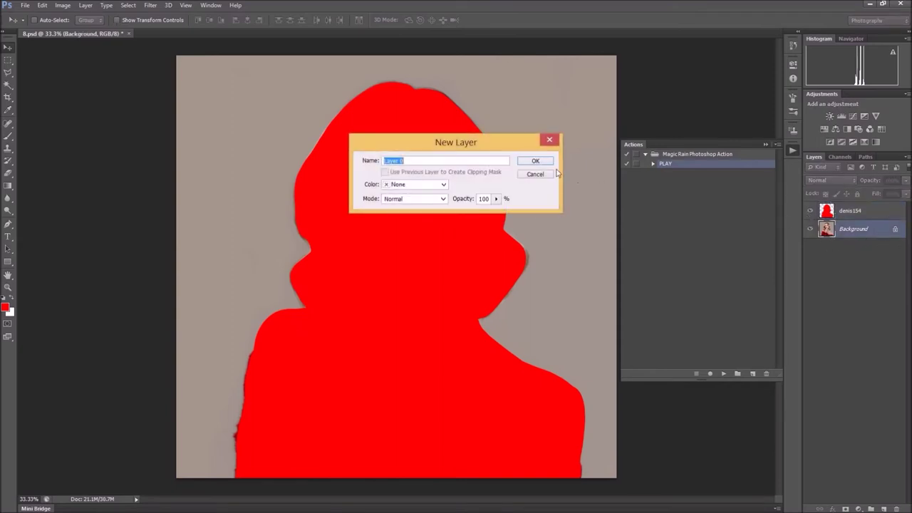
left_click(536, 162)
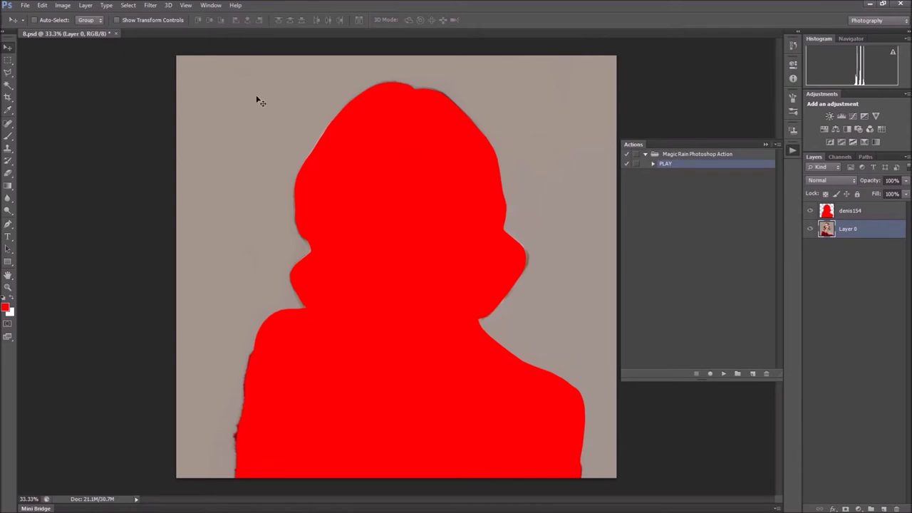
left_click(85, 5)
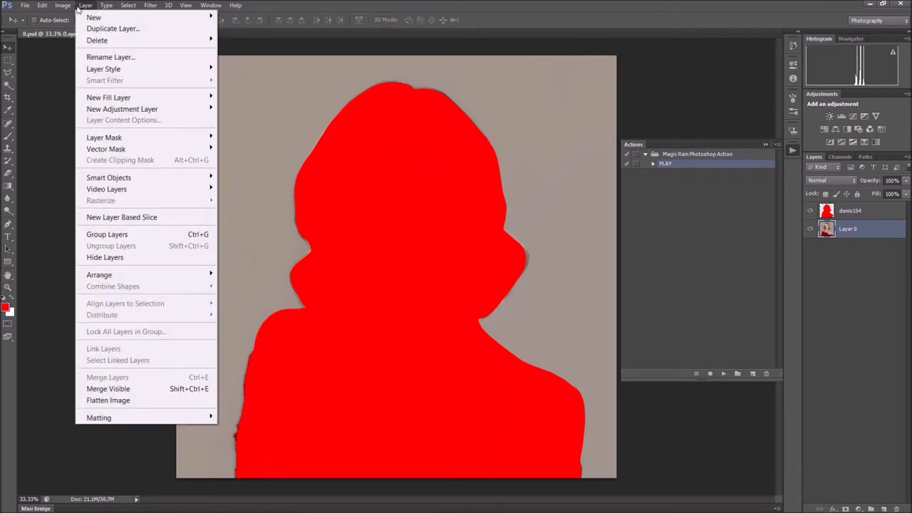
mouse_move(95, 17)
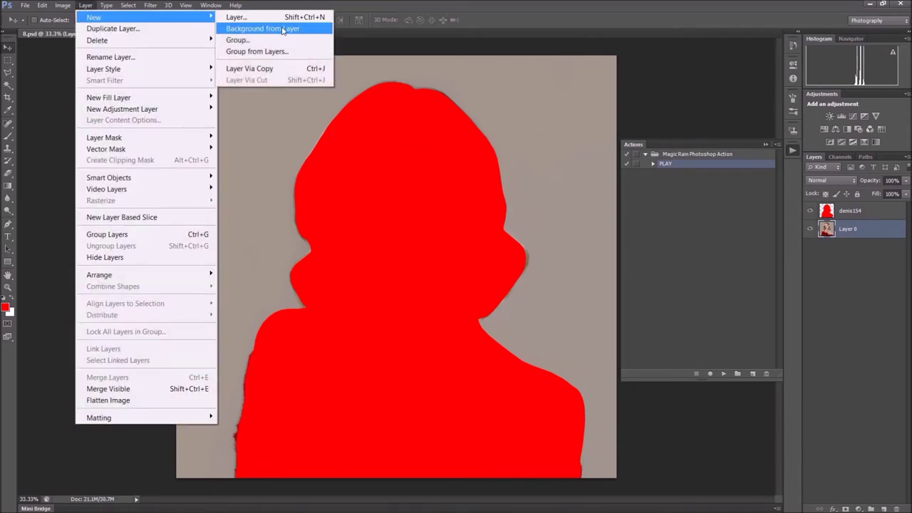
left_click(291, 30)
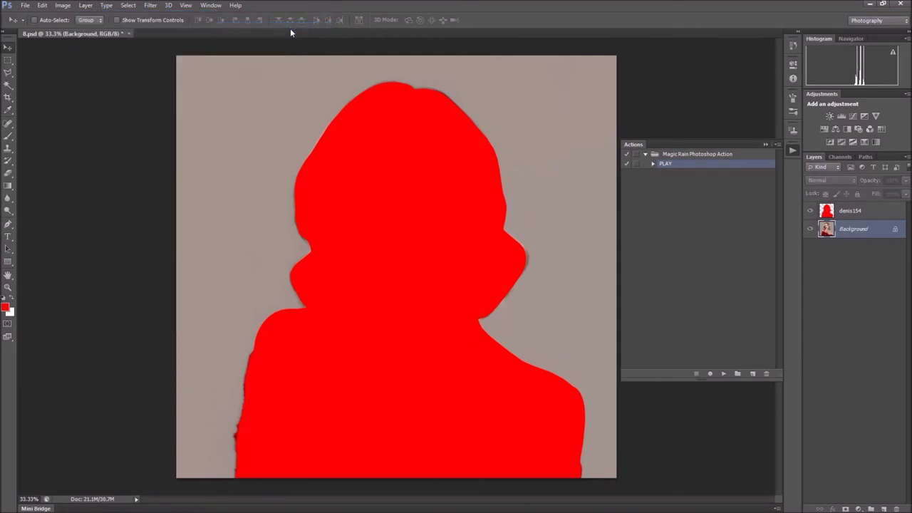
left_click(865, 211)
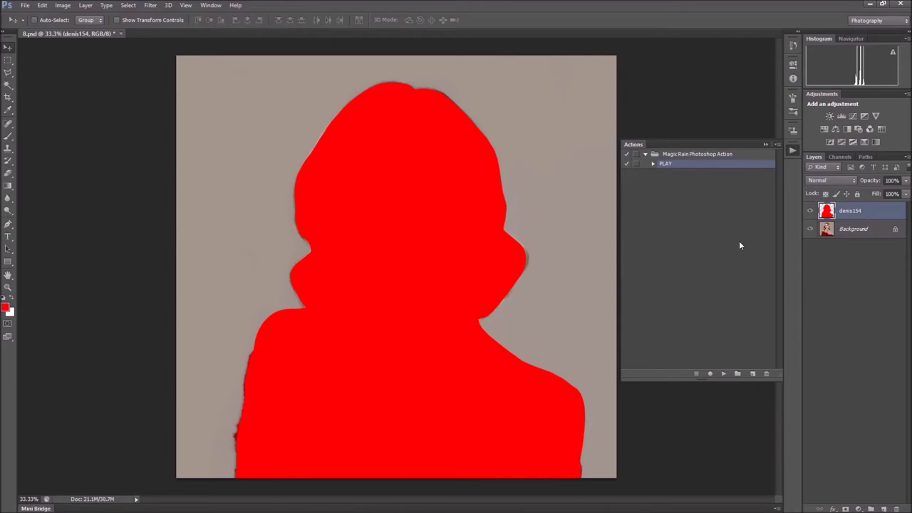
Step: Crop outward to extend the canvas with white margins above and right of the photo
left_click(8, 96)
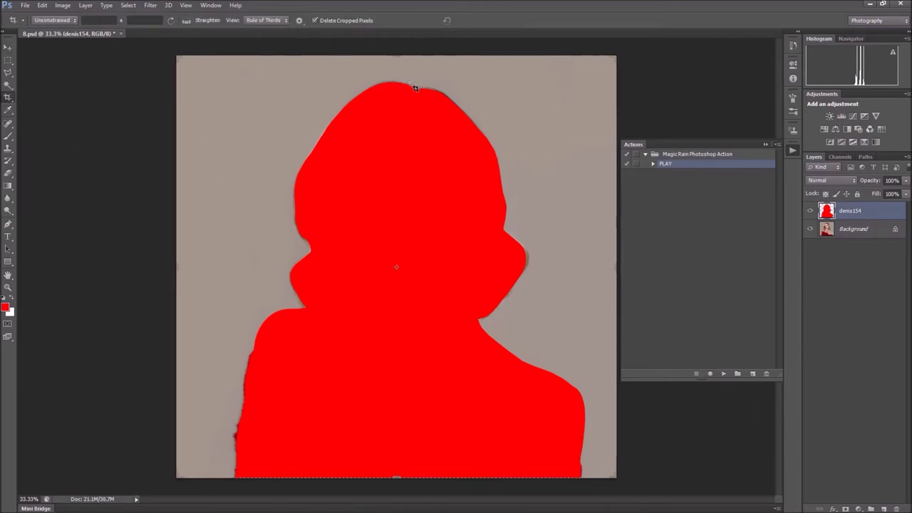
key("ctrl+minus")
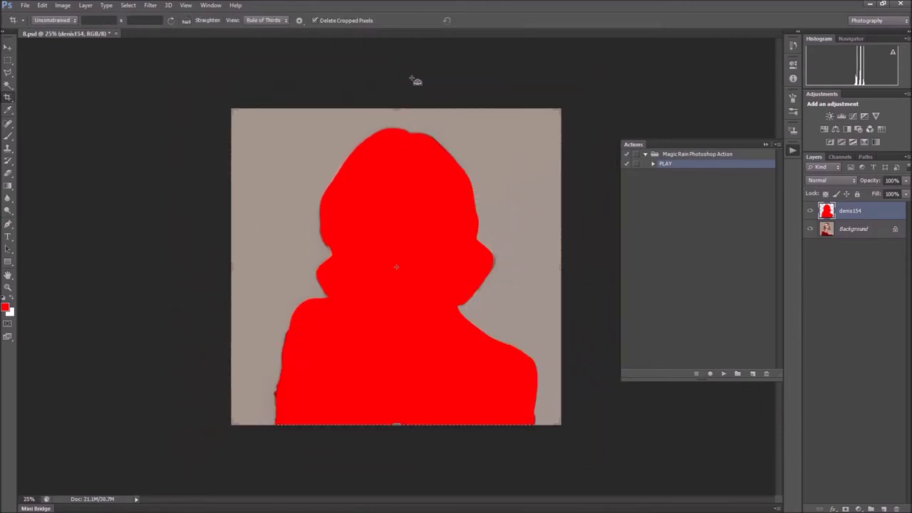
left_click_drag(402, 103, 402, 91)
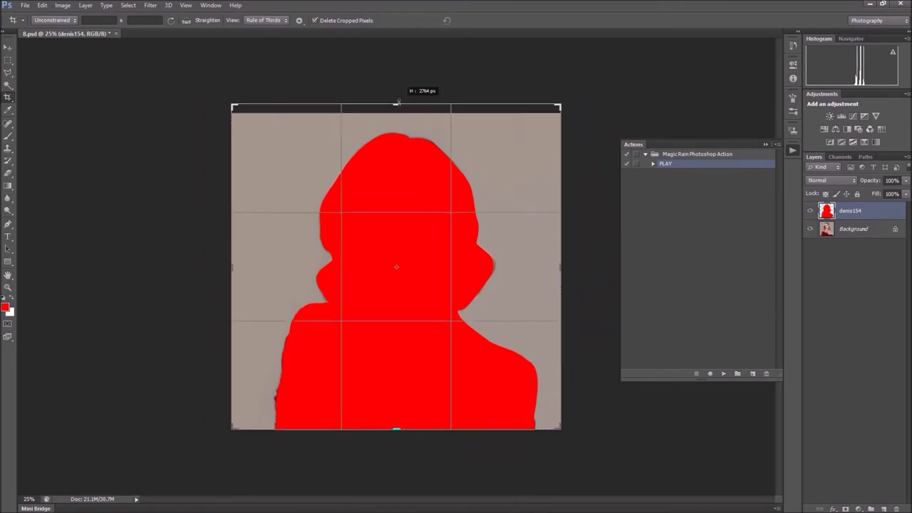
left_click_drag(560, 268, 572, 267)
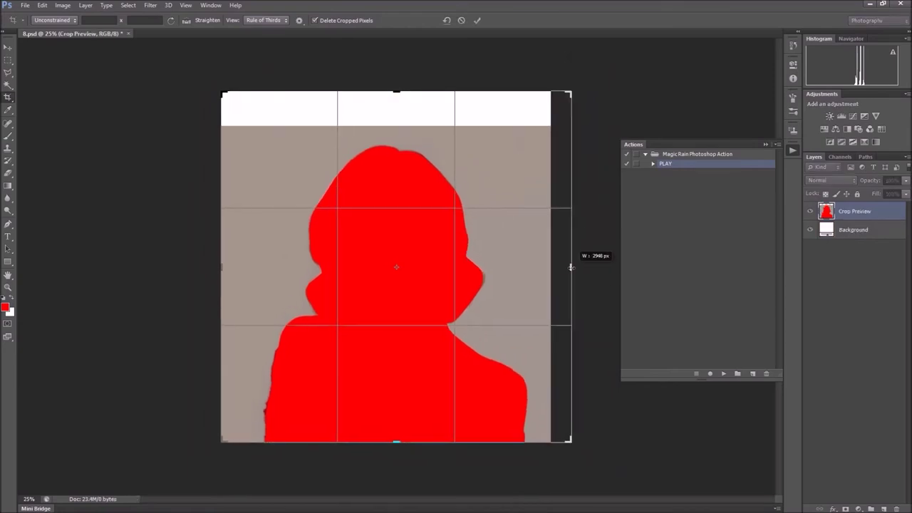
left_click_drag(572, 267, 566, 268)
left_click(478, 20)
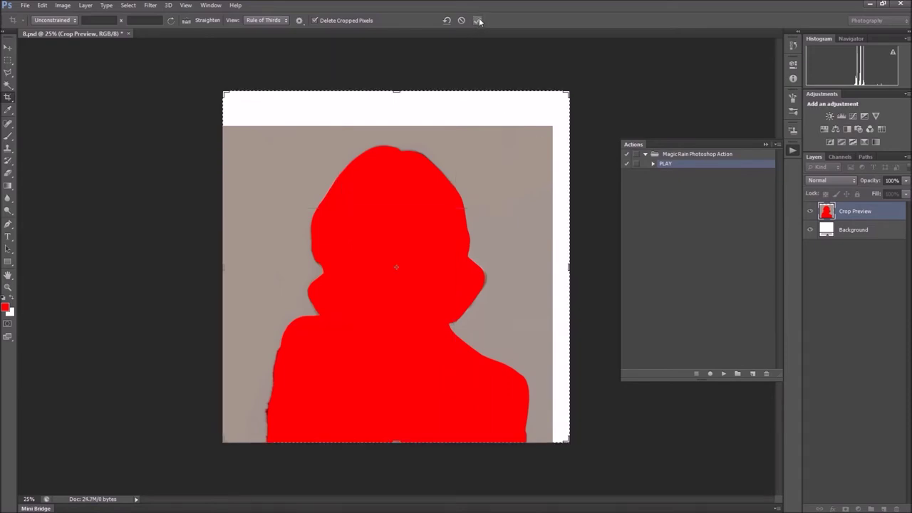
left_click(8, 136)
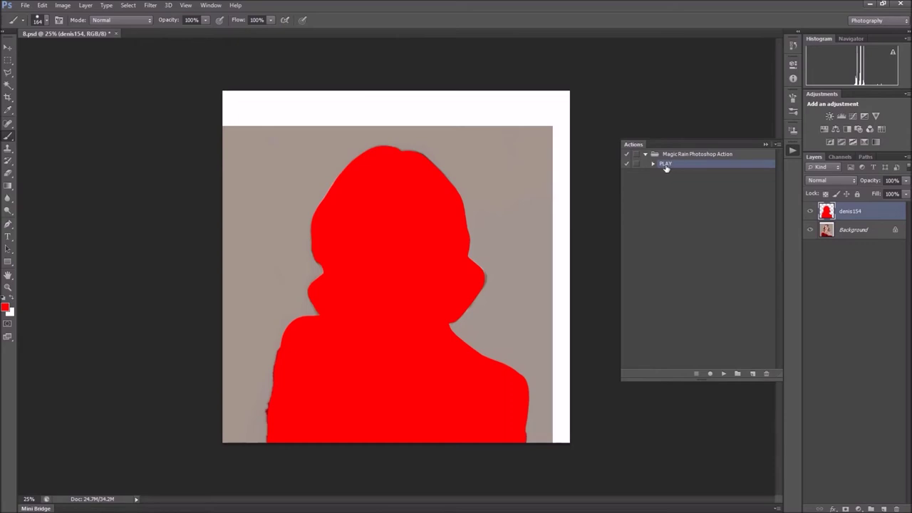
Step: Run the Magic Rain PLAY action on the photo and collapse the action list
left_click(723, 373)
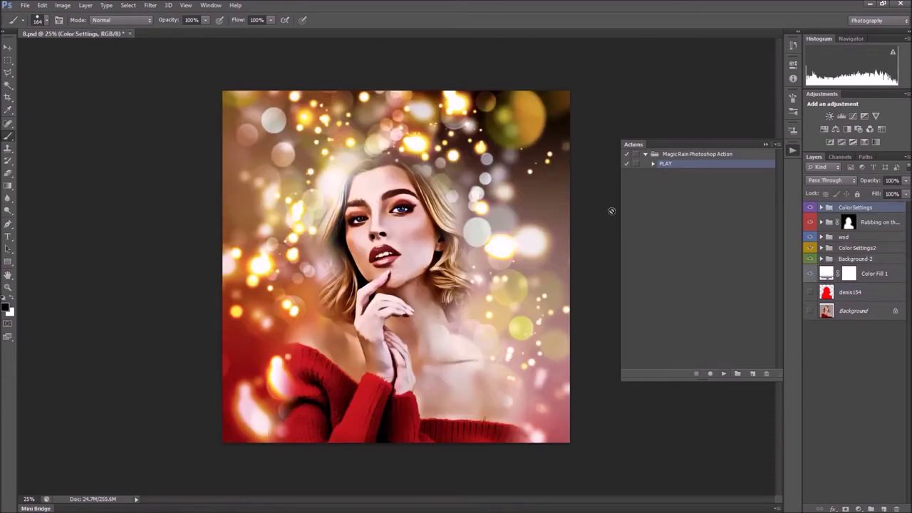
left_click(766, 144)
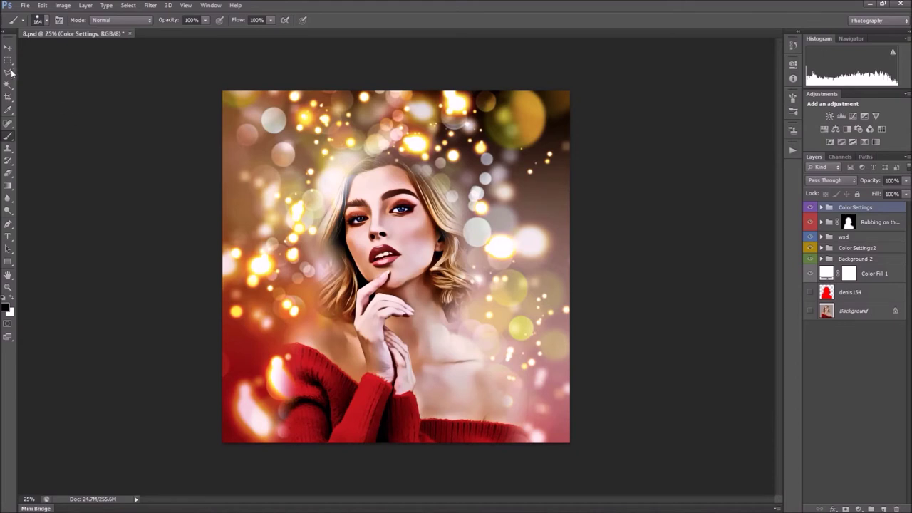
left_click(8, 47)
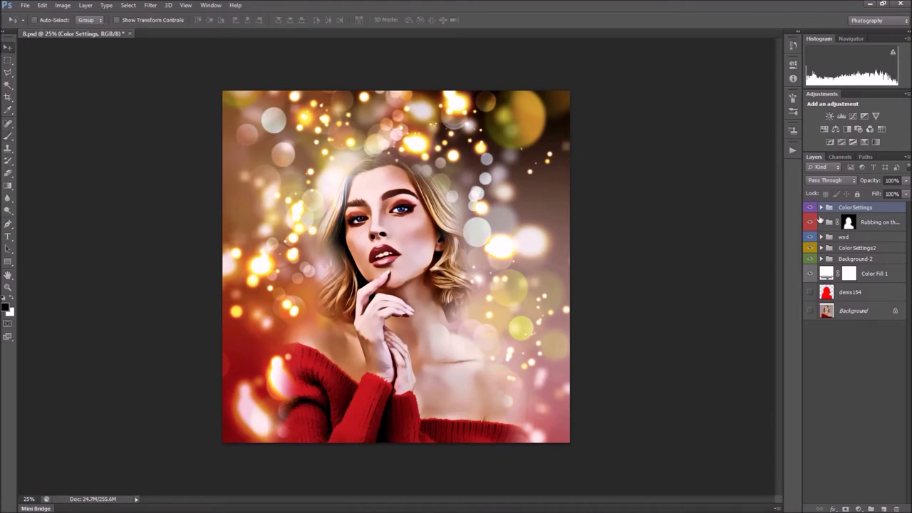
Step: Raise the Color Lookup opacity to about 60% and increase Vibrance 1 saturation
left_click(822, 207)
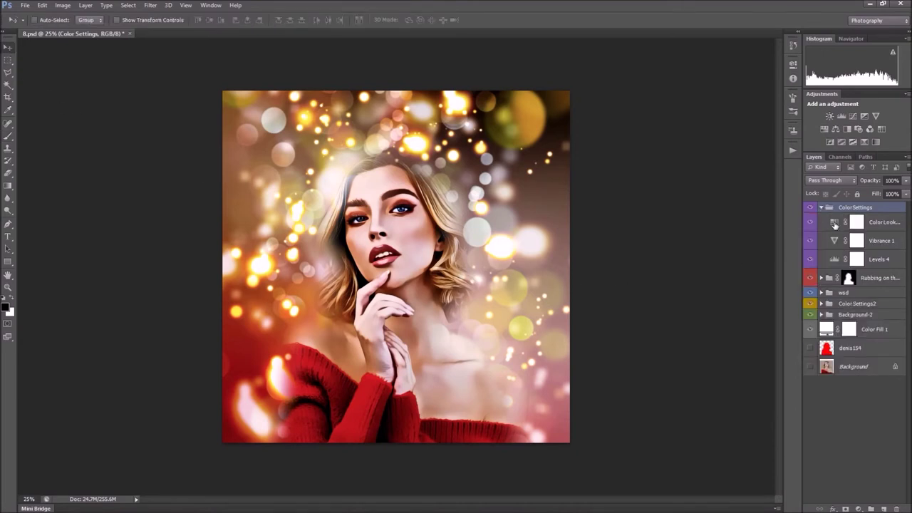
double_click(836, 226)
left_click(906, 181)
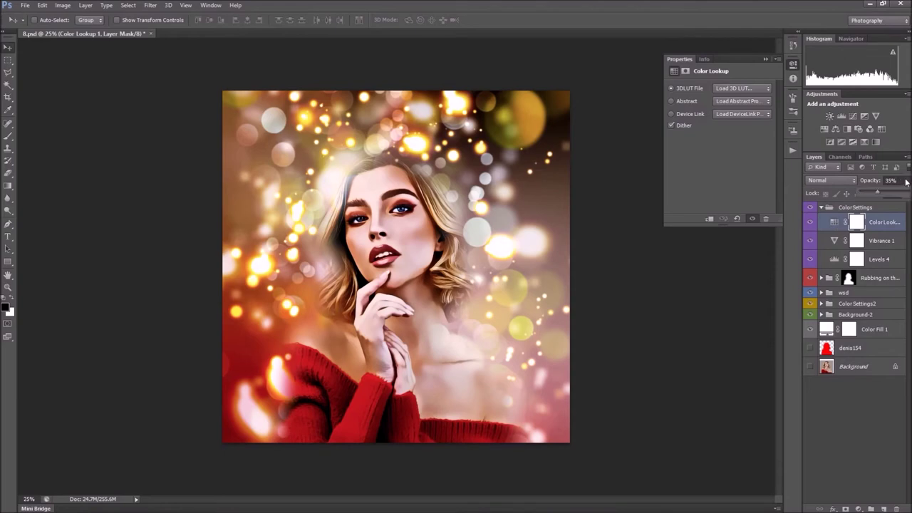
left_click_drag(884, 193, 877, 192)
left_click(834, 242)
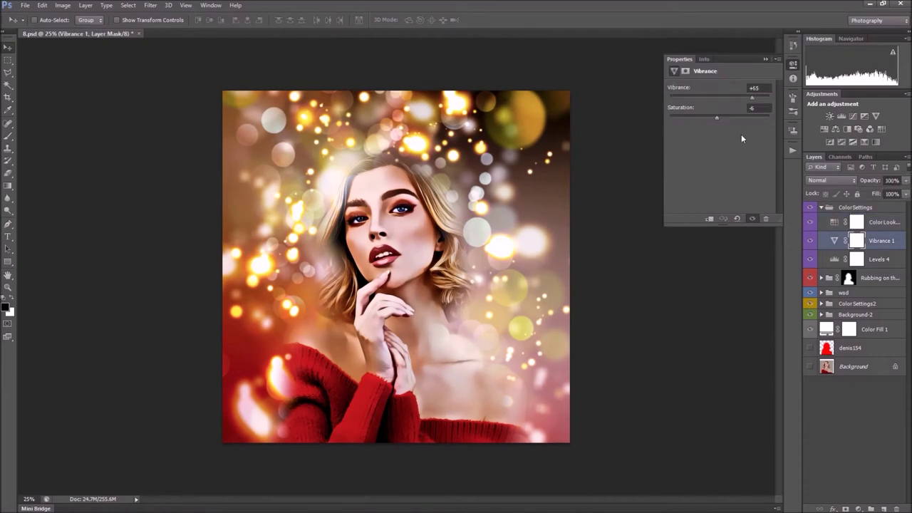
left_click_drag(724, 120, 720, 121)
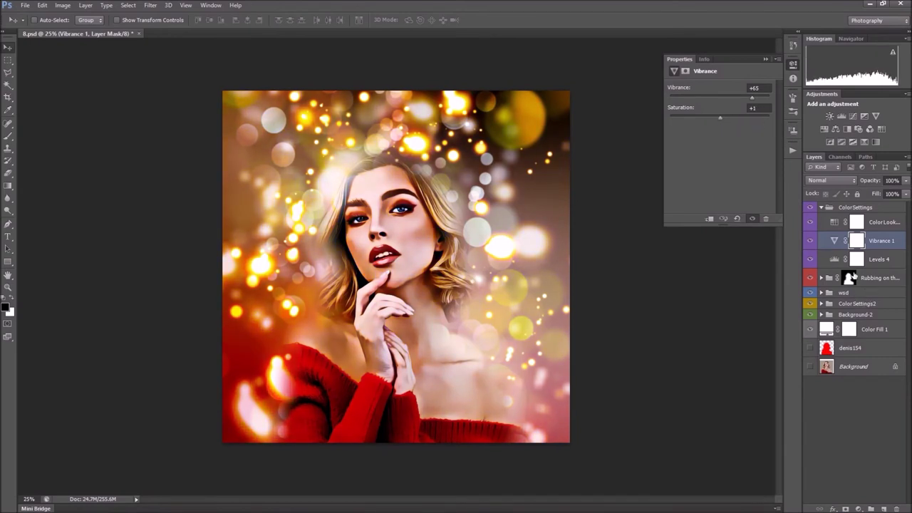
Step: Shift the Levels 4 white input to 244, nudge the black point, and collapse ColorSettings
left_click(834, 261)
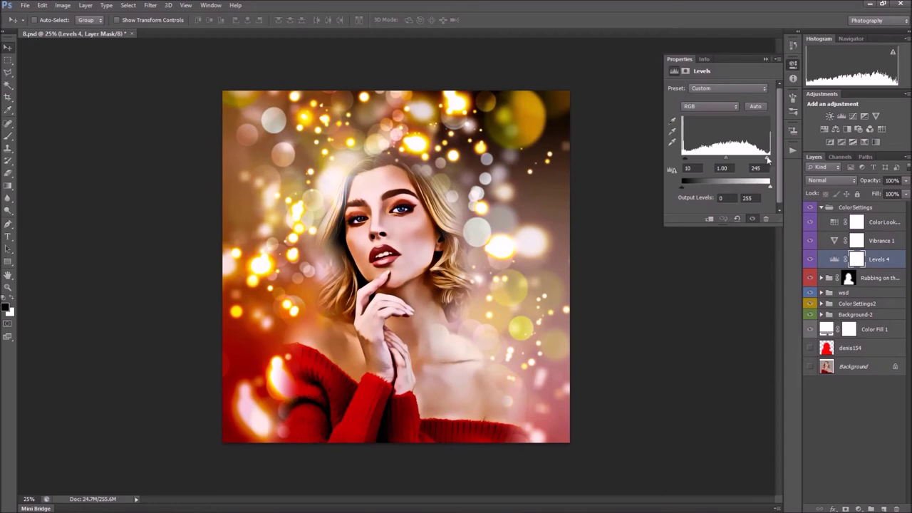
left_click_drag(764, 162, 768, 161)
left_click_drag(687, 163, 689, 163)
left_click(850, 208)
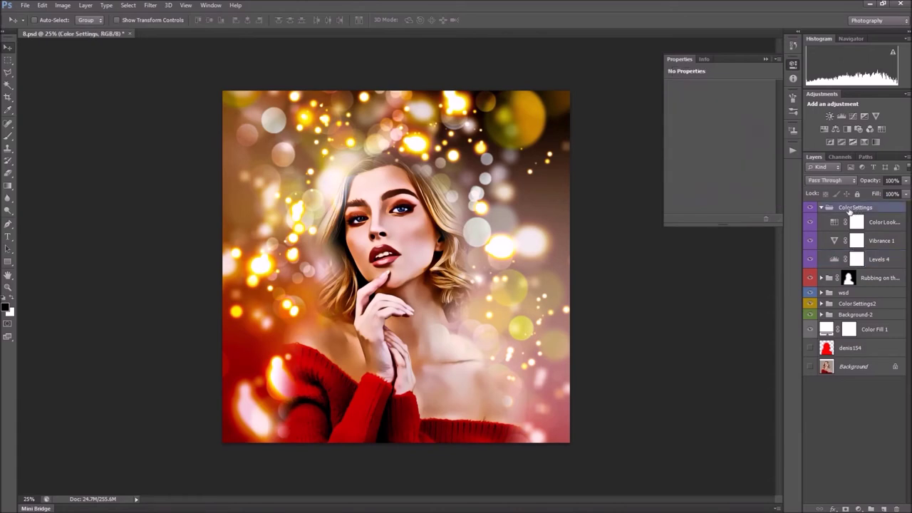
left_click(821, 207)
Step: Lower ww1's opacity to about 44% in the Rubbing on the inside of the object group
left_click(850, 223)
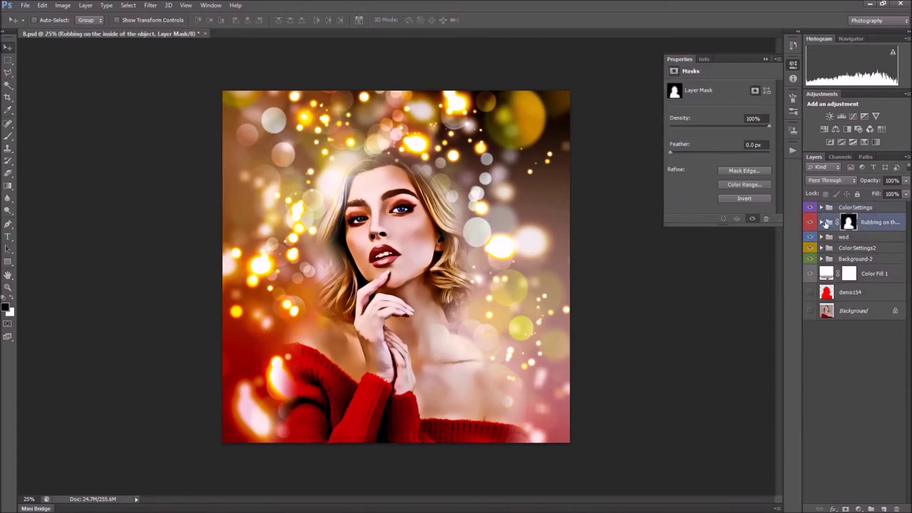
left_click(821, 223)
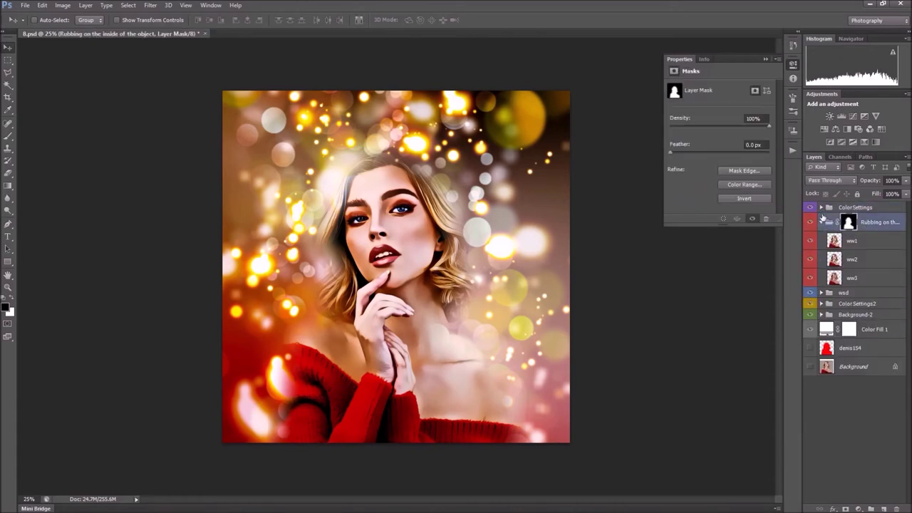
left_click(861, 243)
left_click_drag(908, 183, 888, 195)
mouse_move(897, 195)
left_mouse_down()
mouse_move(875, 195)
mouse_move(883, 196)
mouse_move(868, 236)
left_mouse_up()
Step: Lower ww2's opacity to 26%, collapse the Rubbing group and expand wsd
left_click(890, 255)
left_click(907, 180)
left_click_drag(889, 194, 872, 198)
left_click(880, 226)
left_click(880, 224)
left_click(821, 222)
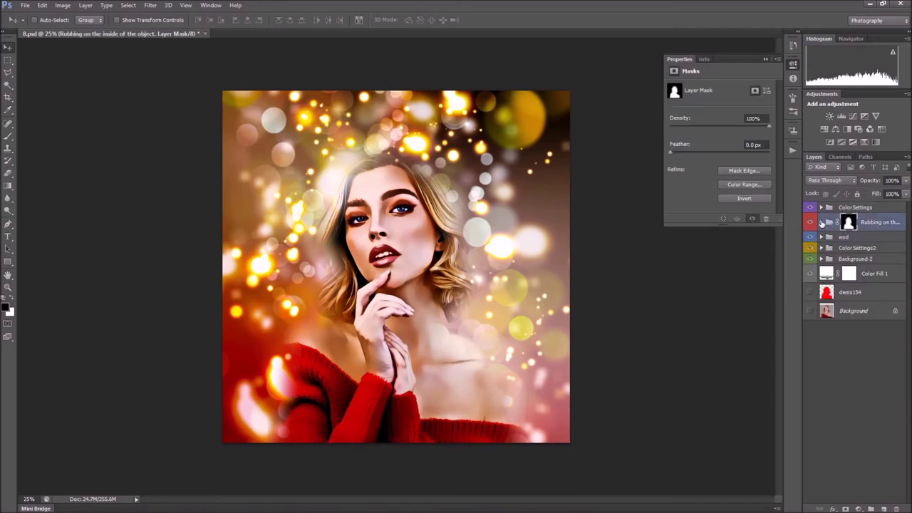
left_click(822, 236)
left_click(822, 237)
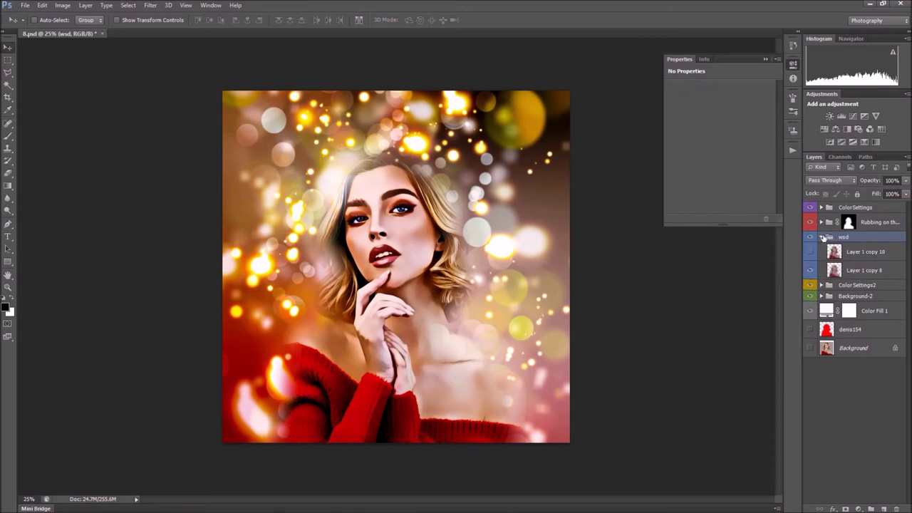
Step: Compare the Layer 1 copy 10 and Layer 1 copy 8 glows, leaving copy 8 visible
left_click(854, 256)
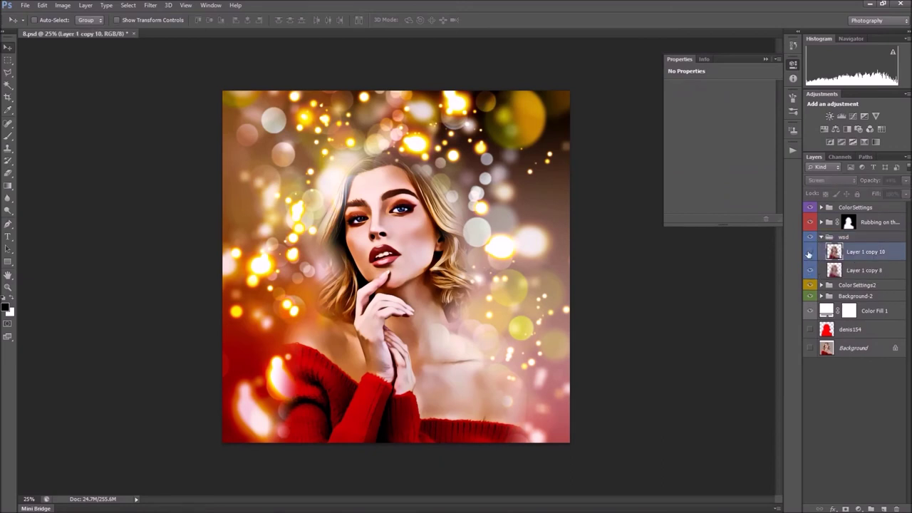
left_click(810, 253)
left_click(810, 253)
left_click(811, 271)
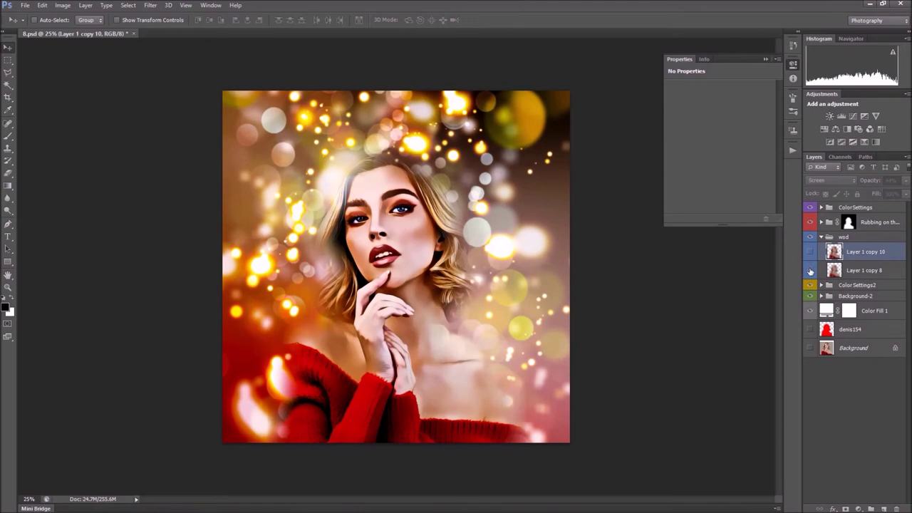
left_click(810, 271)
left_click(810, 272)
left_click(810, 253)
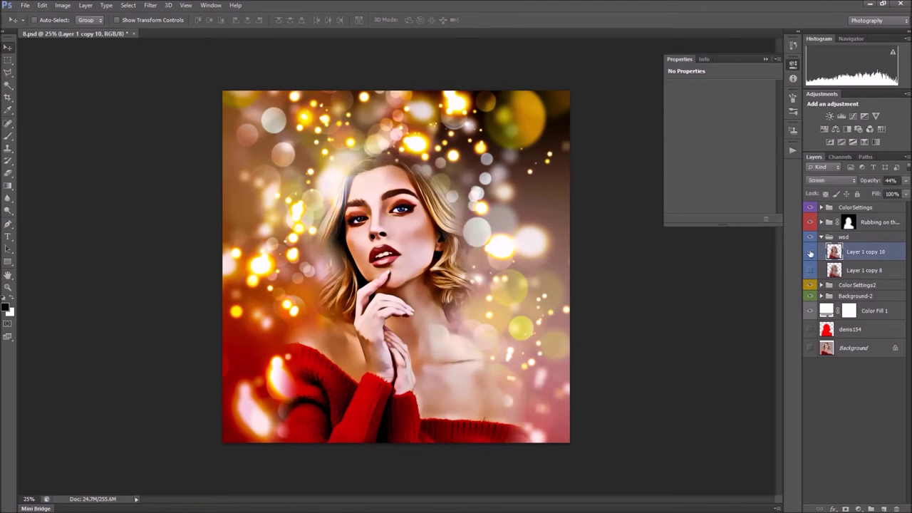
left_click(811, 253)
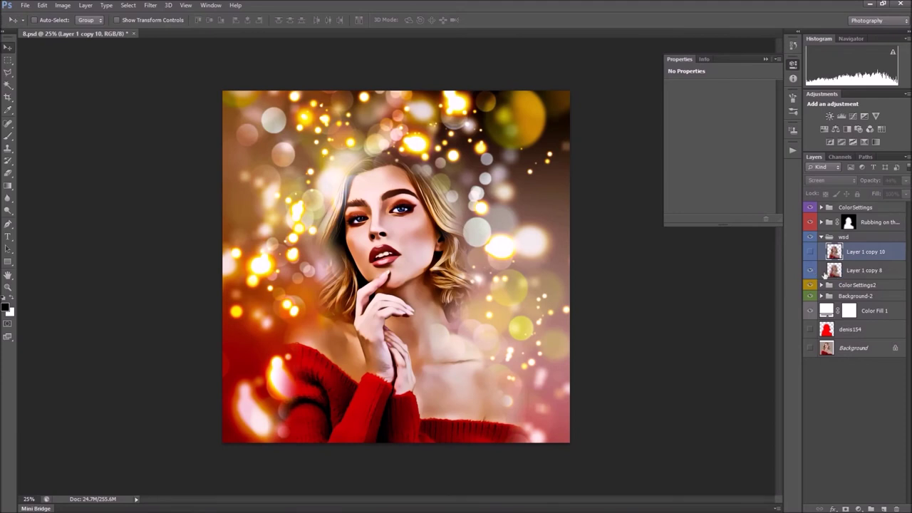
left_click(810, 270)
Step: Set Layer 1 copy 8 opacity to 39%, collapse wsd and expand ColorSettings2
left_click(859, 272)
left_click(906, 181)
mouse_move(894, 197)
left_mouse_down()
mouse_move(905, 194)
mouse_move(879, 198)
left_mouse_up()
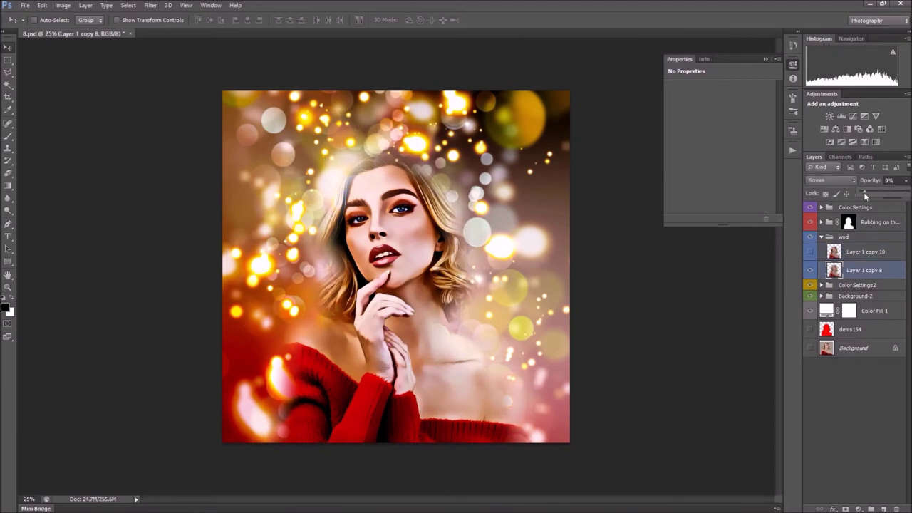
left_click_drag(877, 200, 878, 201)
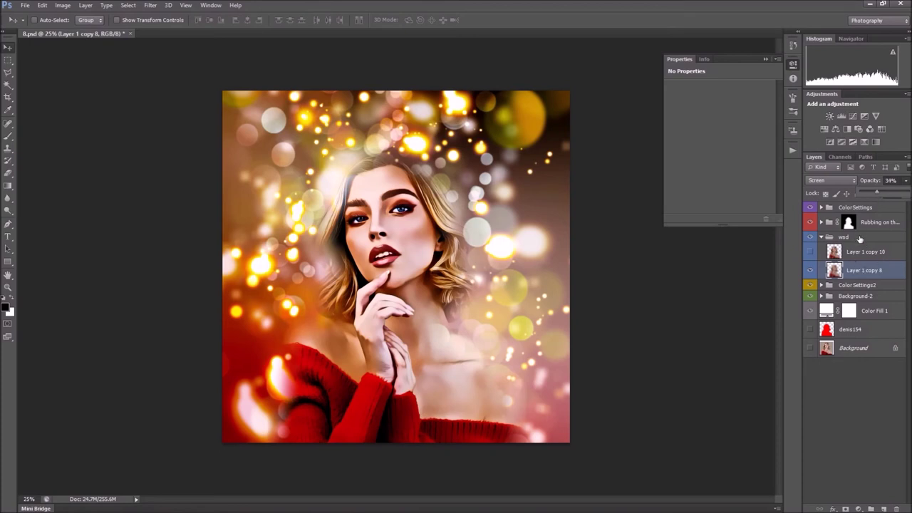
left_click(861, 239)
left_click(823, 237)
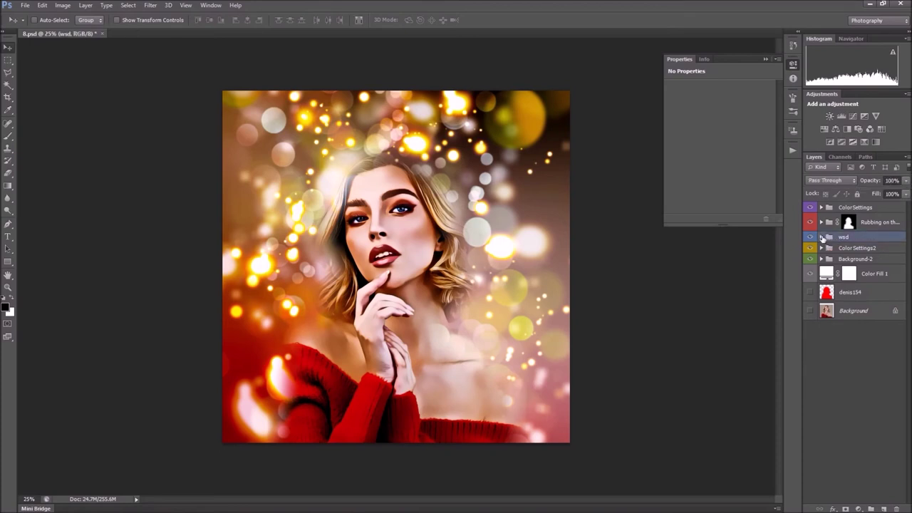
left_click(857, 248)
left_click(823, 248)
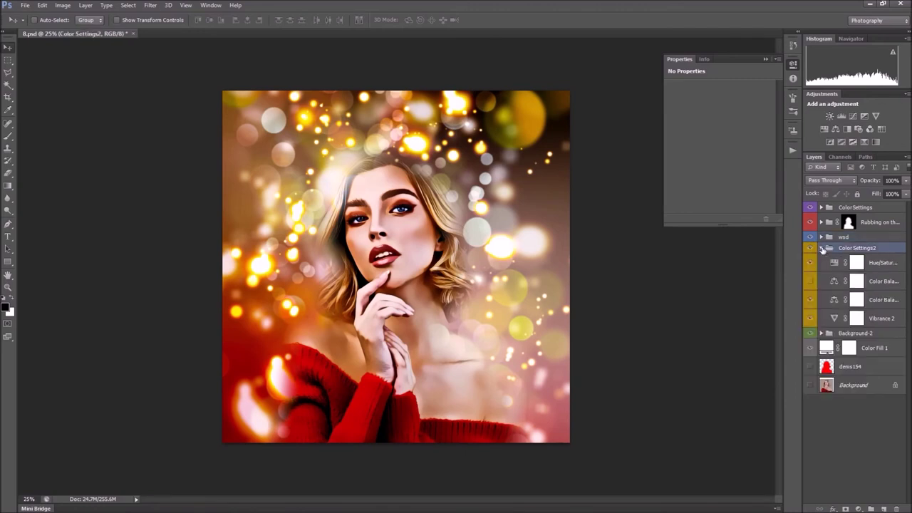
Step: Shift the Hue/Saturation hue toward yellow-orange, then back to +180, and turn on Color Balance
left_click(833, 263)
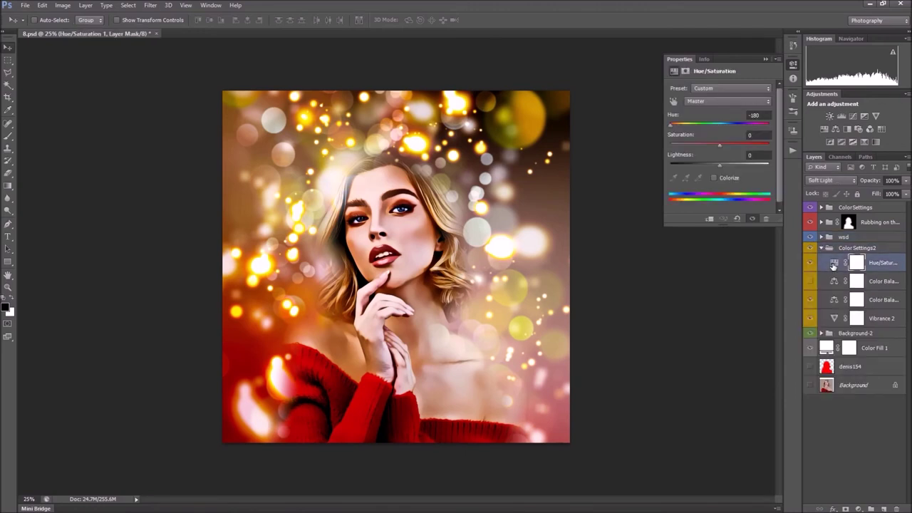
left_click_drag(681, 130, 737, 129)
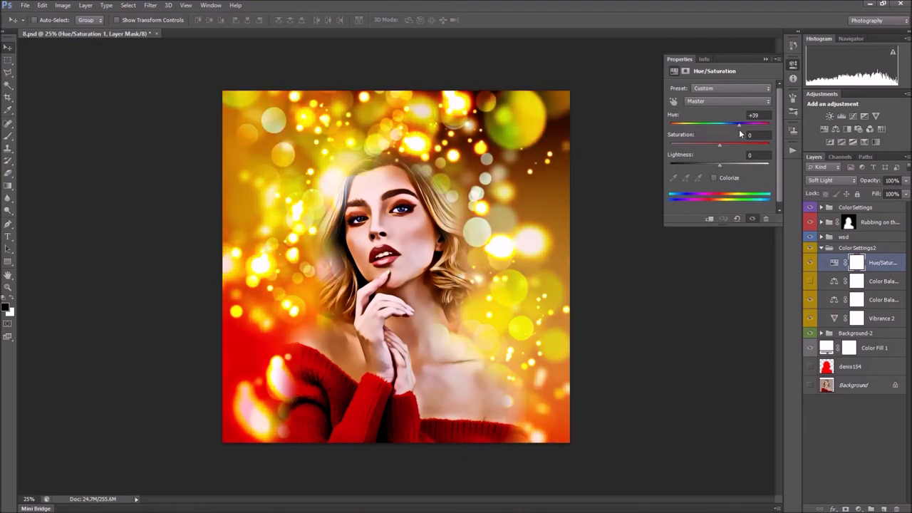
left_click_drag(739, 129, 775, 131)
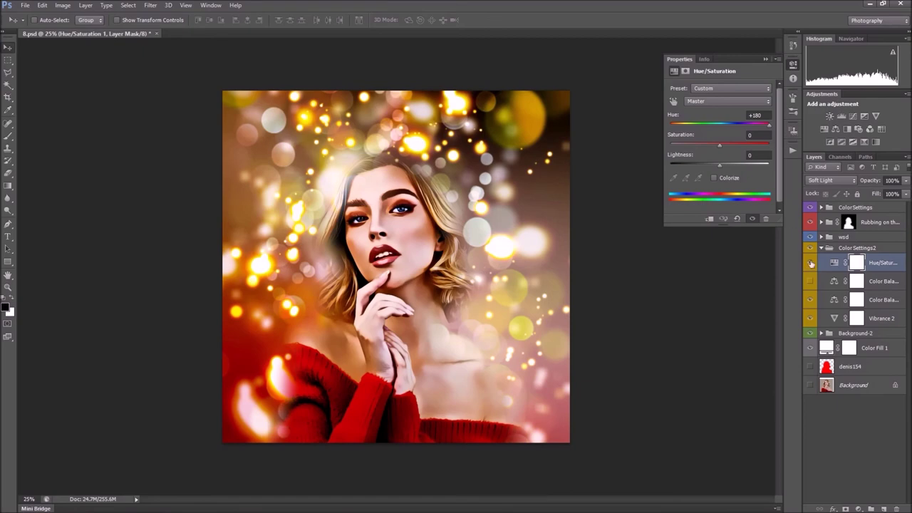
left_click(809, 282)
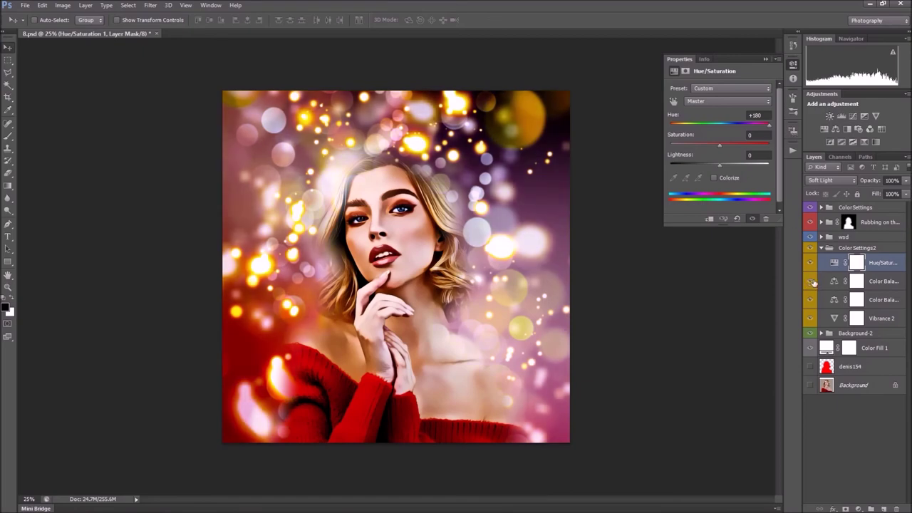
left_click(811, 264)
left_click(810, 263)
Step: Adjust the upper Color Balance midtones to +47/-1/+69
left_click(832, 282)
mouse_move(715, 152)
left_mouse_down()
mouse_move(677, 149)
mouse_move(722, 154)
mouse_move(716, 131)
mouse_move(681, 134)
mouse_move(727, 135)
mouse_move(710, 132)
mouse_move(706, 114)
mouse_move(682, 117)
mouse_move(792, 122)
mouse_move(722, 114)
left_mouse_up()
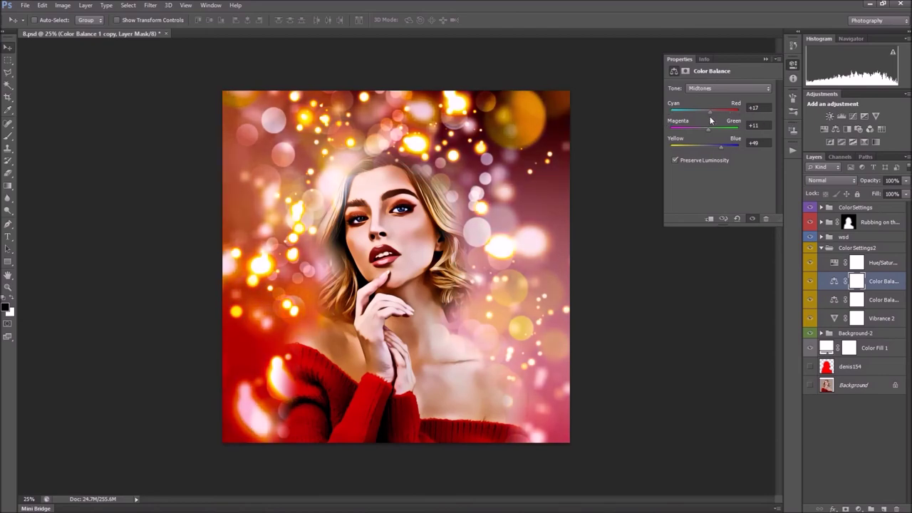
key("alt+shift+f")
Step: Hide the lower Color Balance layer, set Vibrance 2 to -8, and collapse ColorSettings2
left_click(834, 300)
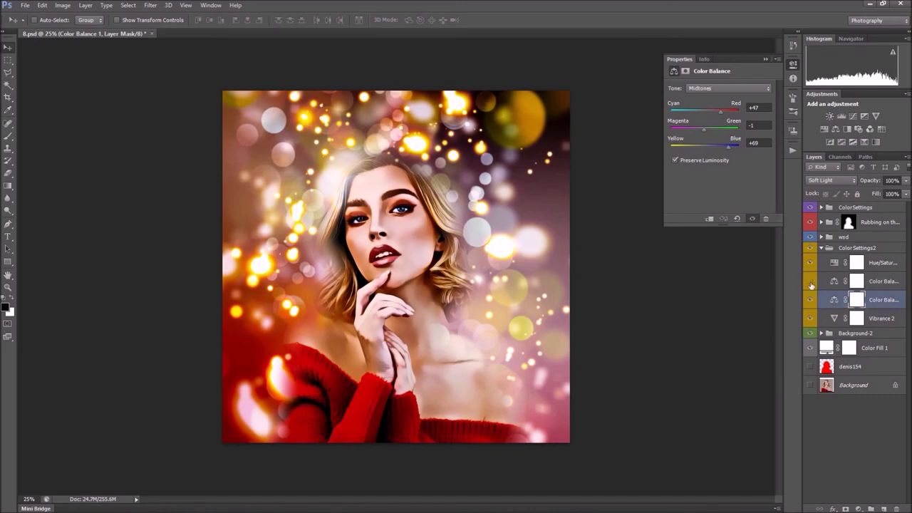
left_click(811, 301)
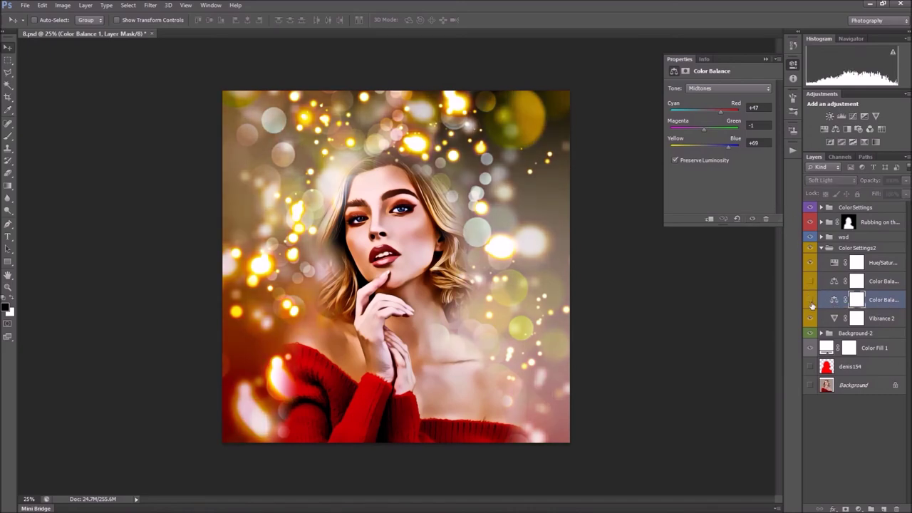
left_click(810, 282)
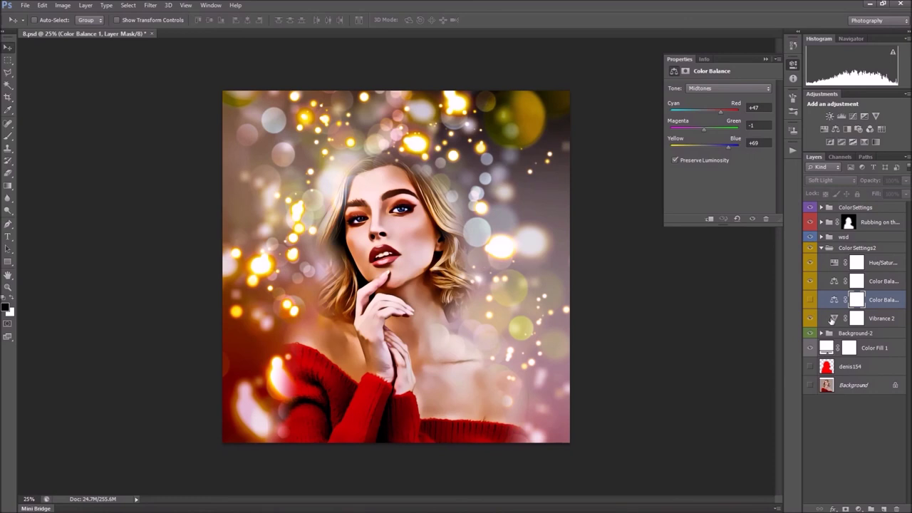
left_click(834, 319)
mouse_move(715, 102)
left_mouse_down()
mouse_move(729, 100)
mouse_move(716, 100)
left_mouse_up()
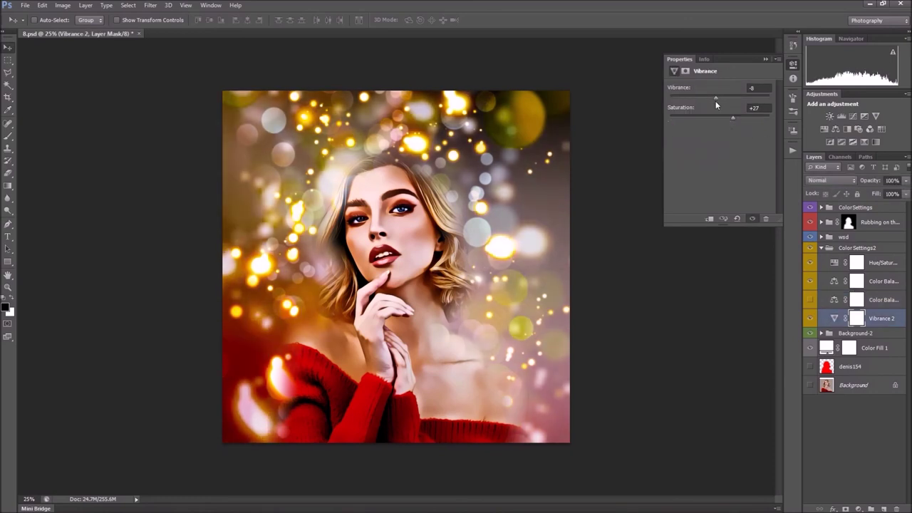
left_click(817, 249)
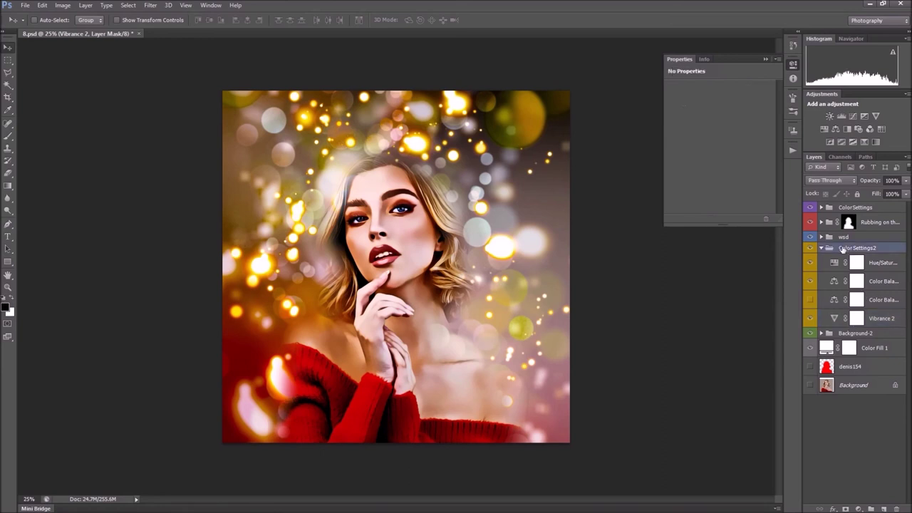
left_click(821, 248)
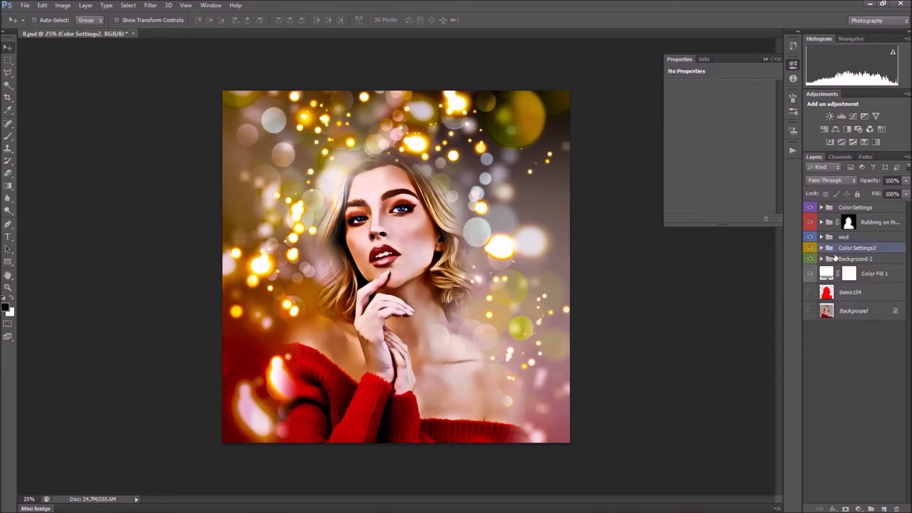
Step: Expand Background-2 and test repositioning the top pattern fill without keeping changes
left_click(820, 259)
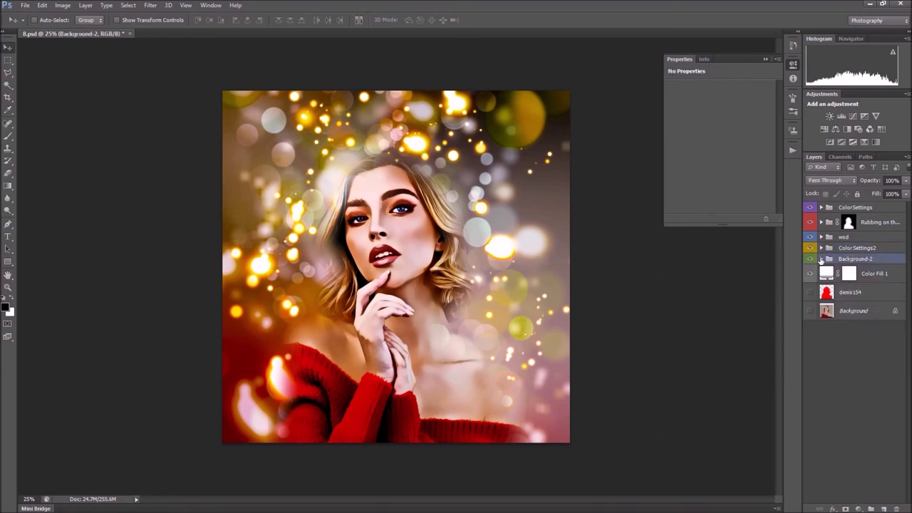
left_click(821, 260)
double_click(833, 274)
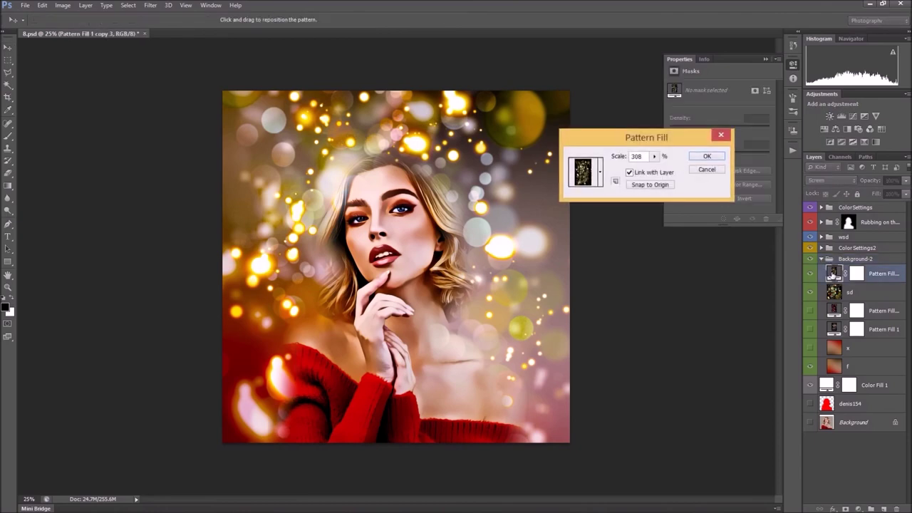
left_click_drag(538, 250, 539, 256)
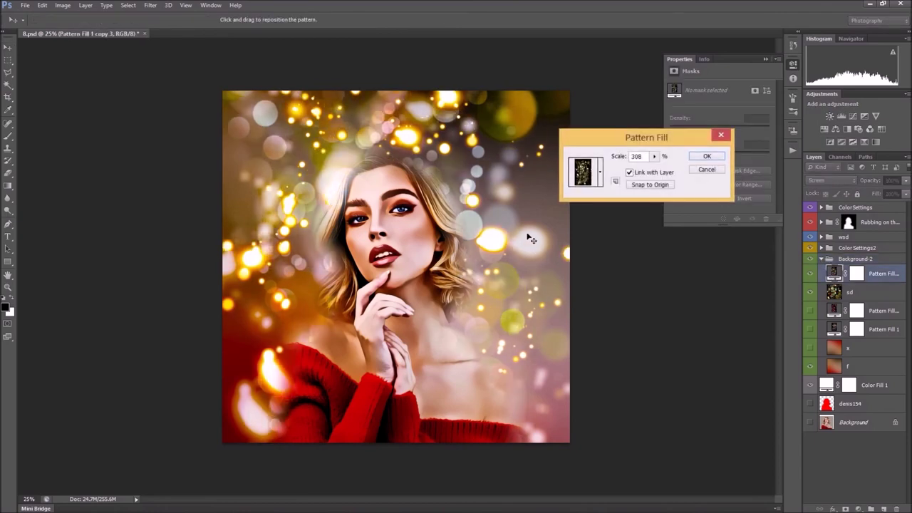
left_click(721, 136)
Step: Hide the sd layer, show Pattern Fill 1's purple bokeh and reposition it
left_click(868, 295)
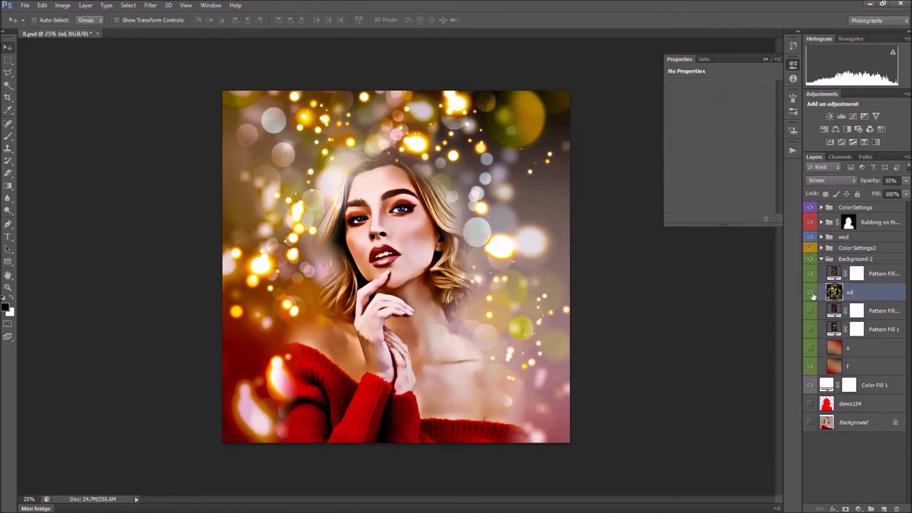
left_click(810, 292)
left_click(811, 311)
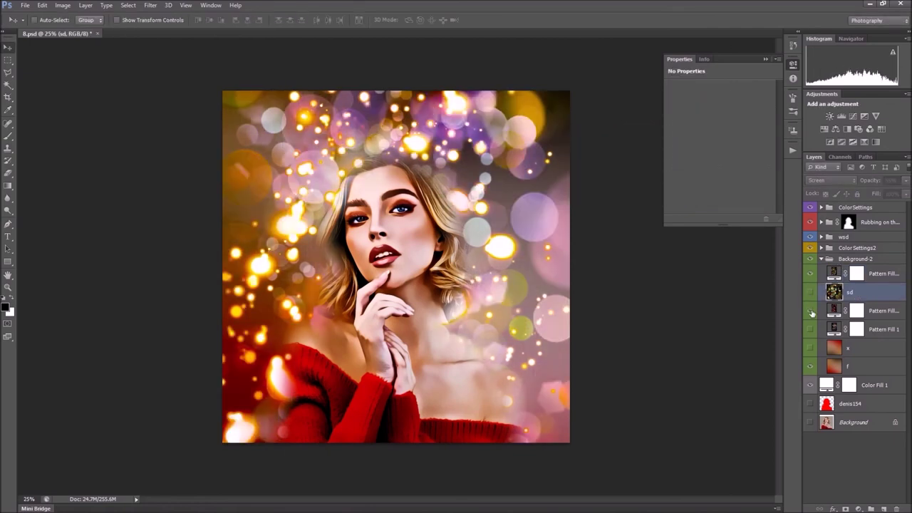
left_click(810, 311)
left_click(810, 330)
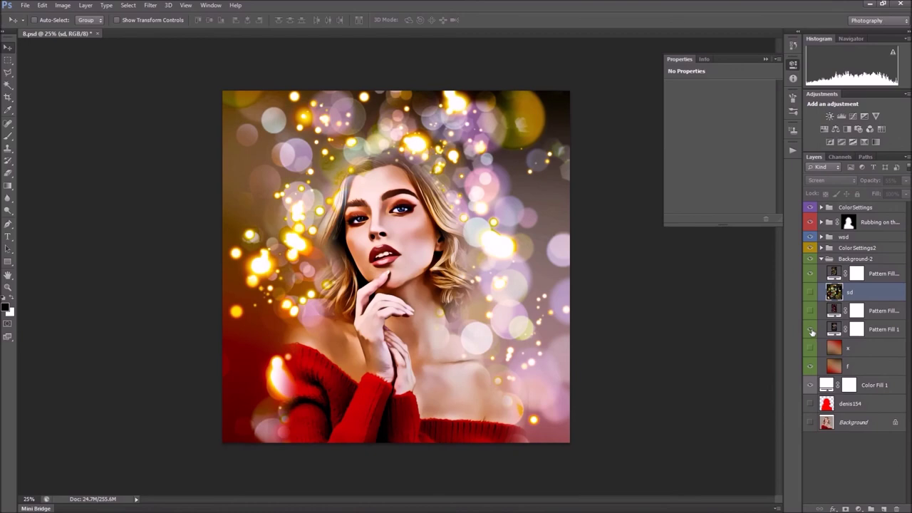
double_click(834, 330)
mouse_move(546, 281)
left_mouse_down()
mouse_move(516, 282)
mouse_move(550, 258)
mouse_move(550, 240)
mouse_move(553, 257)
left_mouse_up()
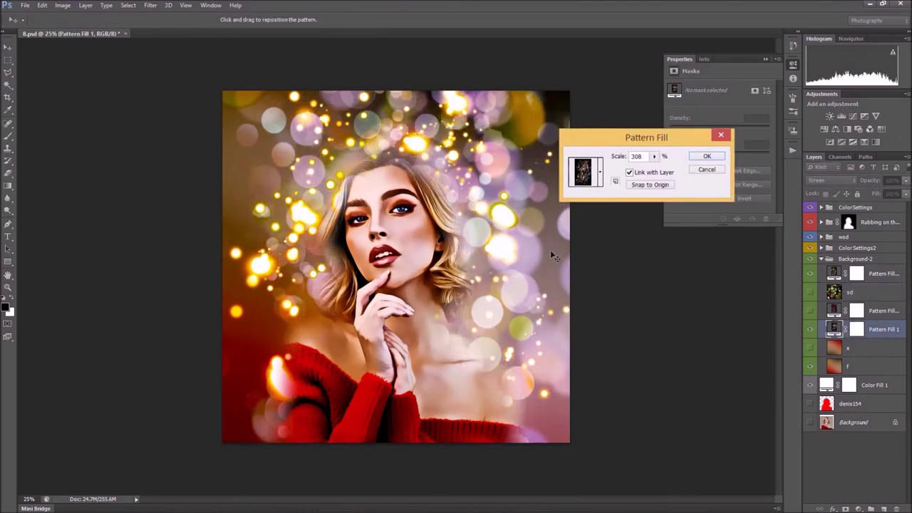
left_click(708, 156)
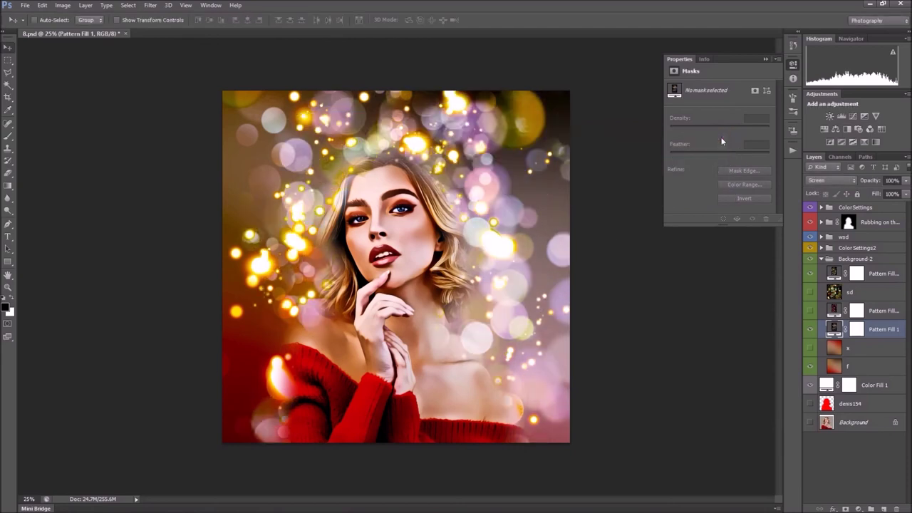
Step: Compare layers x and f, leave layer x hidden, and collapse Background-2
left_click(851, 348)
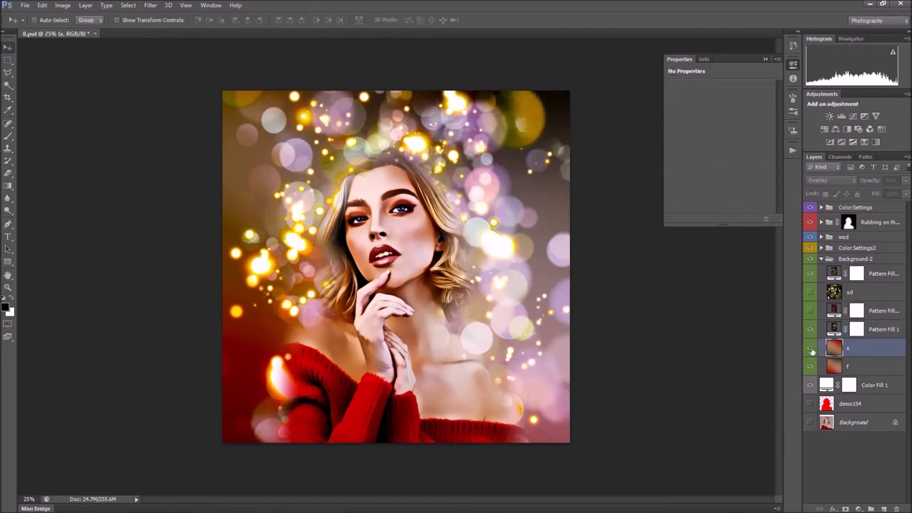
left_click(811, 349)
left_click(812, 350)
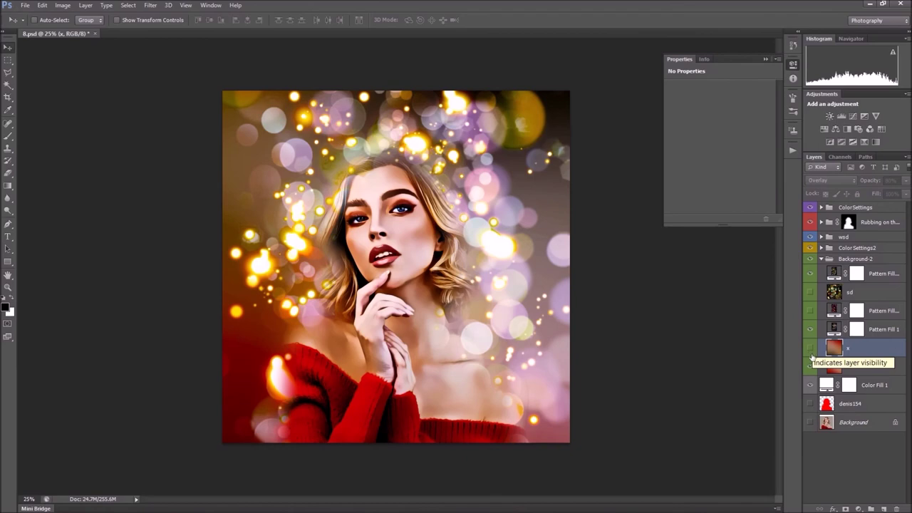
left_click(811, 367)
left_click(811, 368)
left_click(811, 348)
left_click(810, 348)
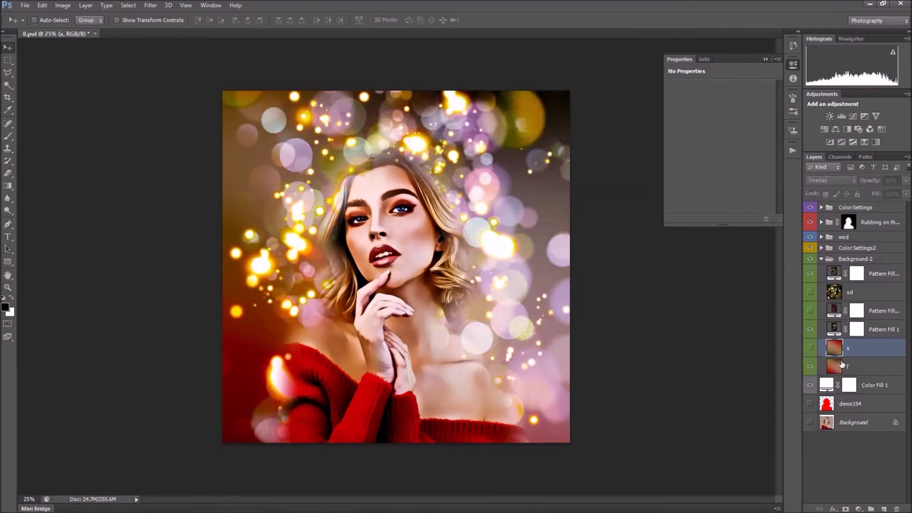
left_click(825, 262)
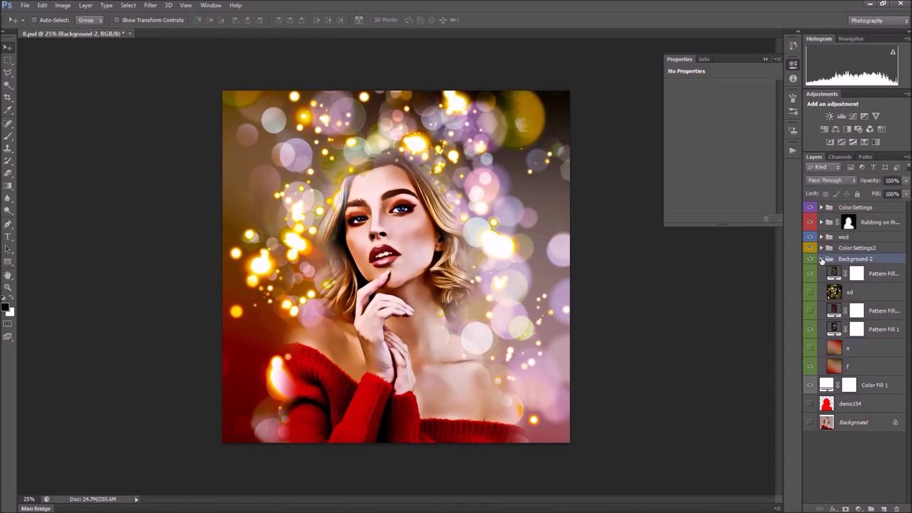
left_click(822, 259)
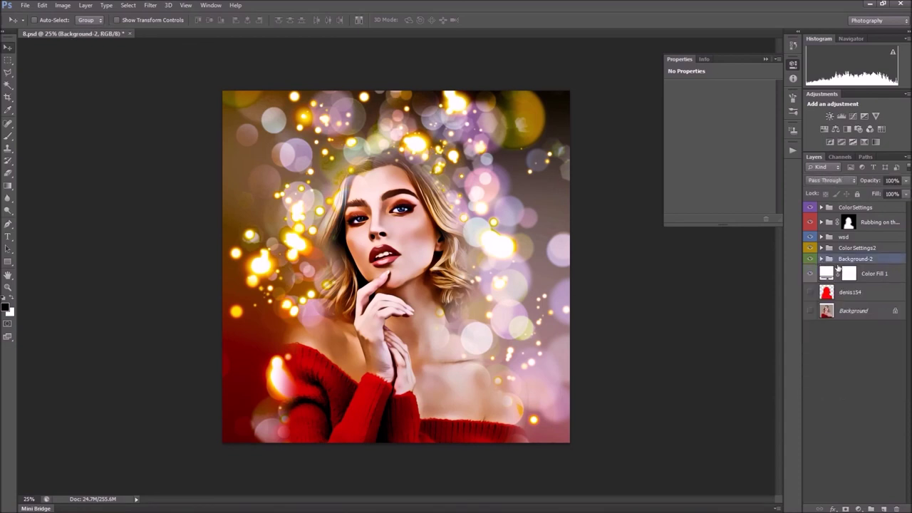